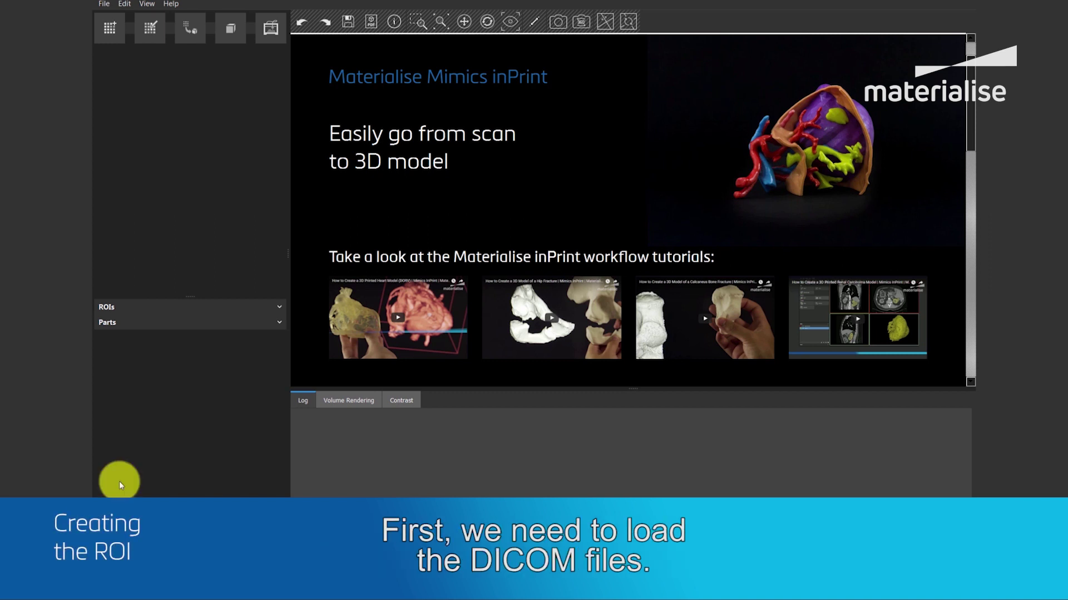
Begin a New from Disk import with the DICOM_CMF folder as the image source.
{"action": "left_click", "coordinate": [106, 4]}
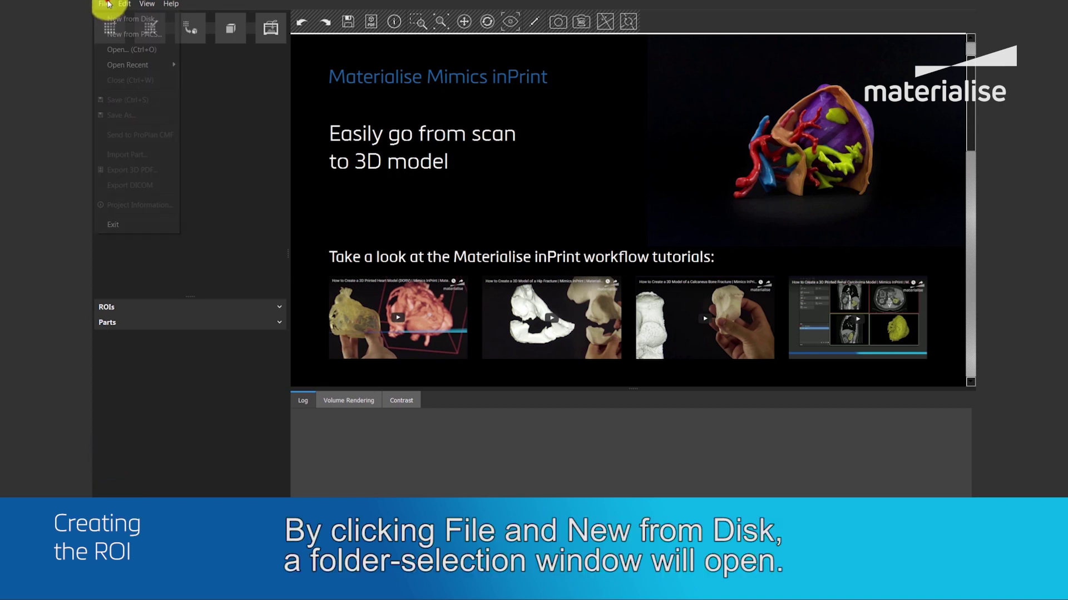
{"action": "left_click", "coordinate": [146, 20]}
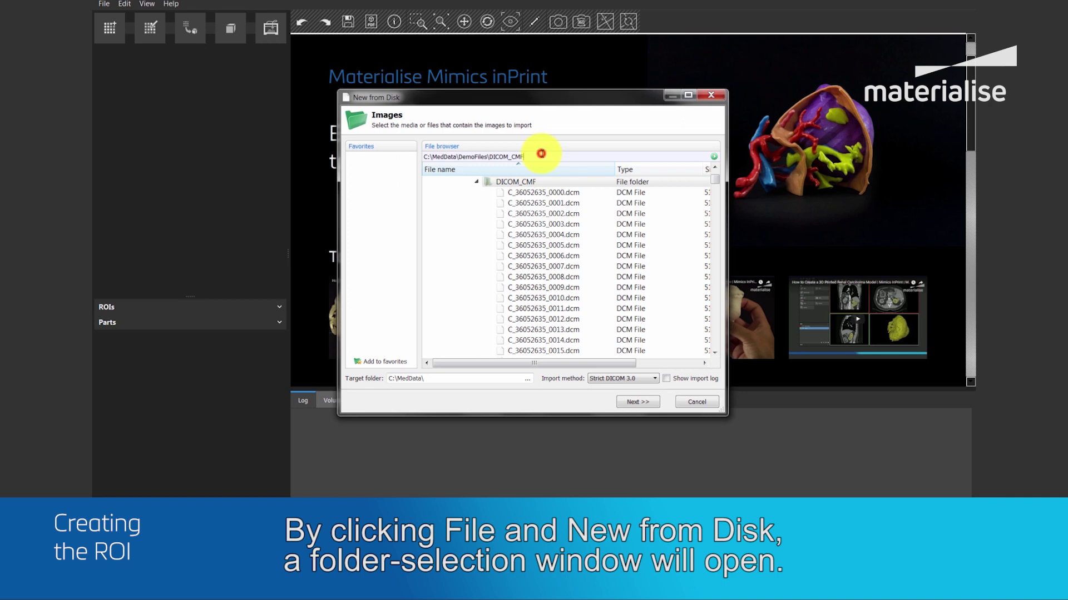
{"action": "left_click_drag", "start_coordinate": [542, 154], "coordinate": [406, 162]}
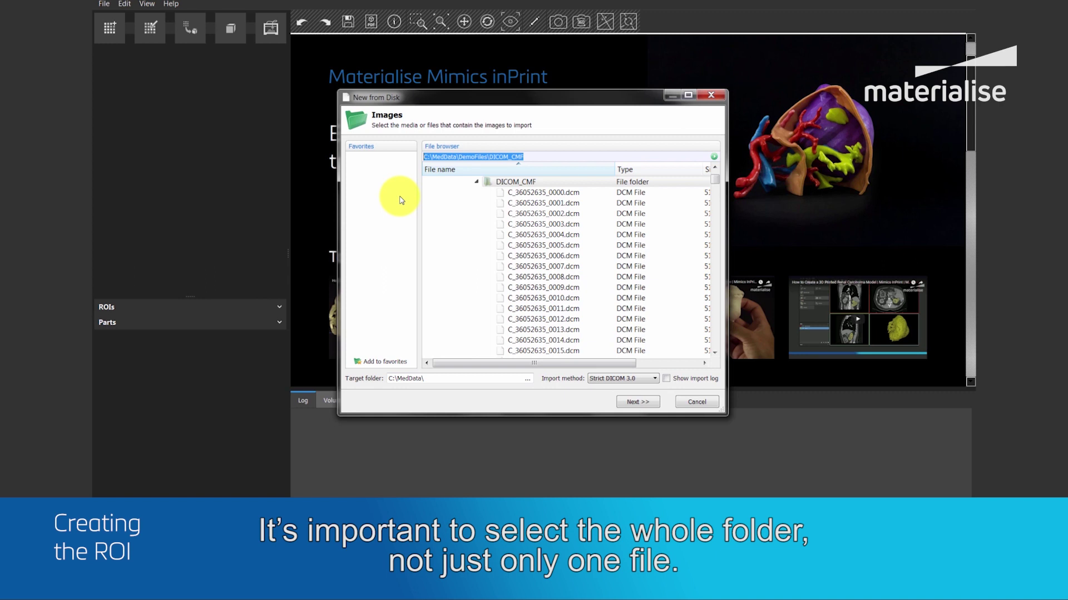
{"action": "left_click", "coordinate": [639, 402]}
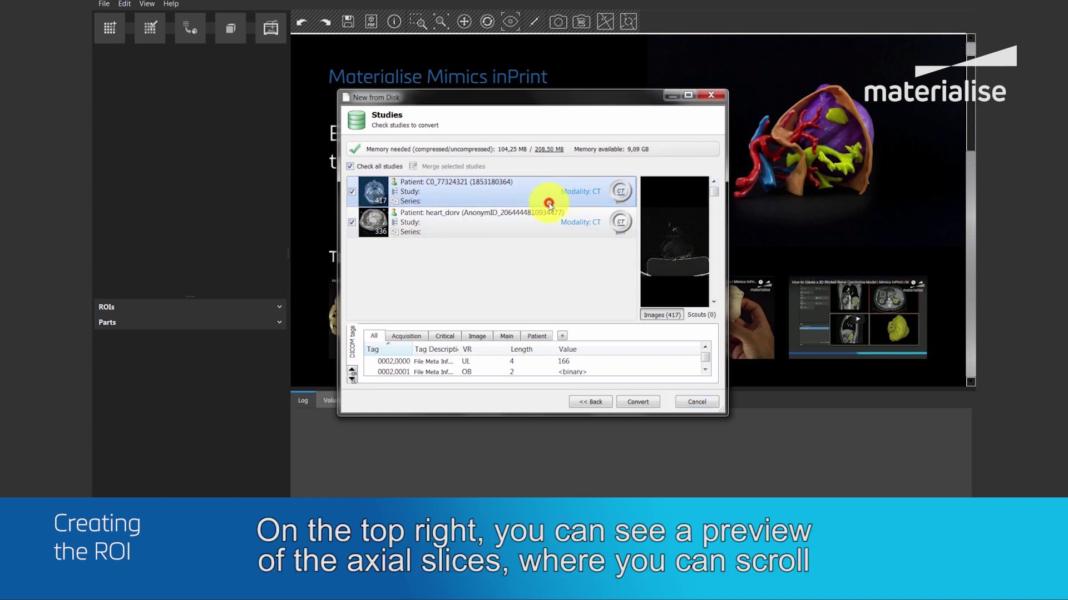
Enlarge the DICOM tags panel and review the Acquisition tags of the studies.
{"action": "left_click_drag", "start_coordinate": [712, 193], "coordinate": [710, 269]}
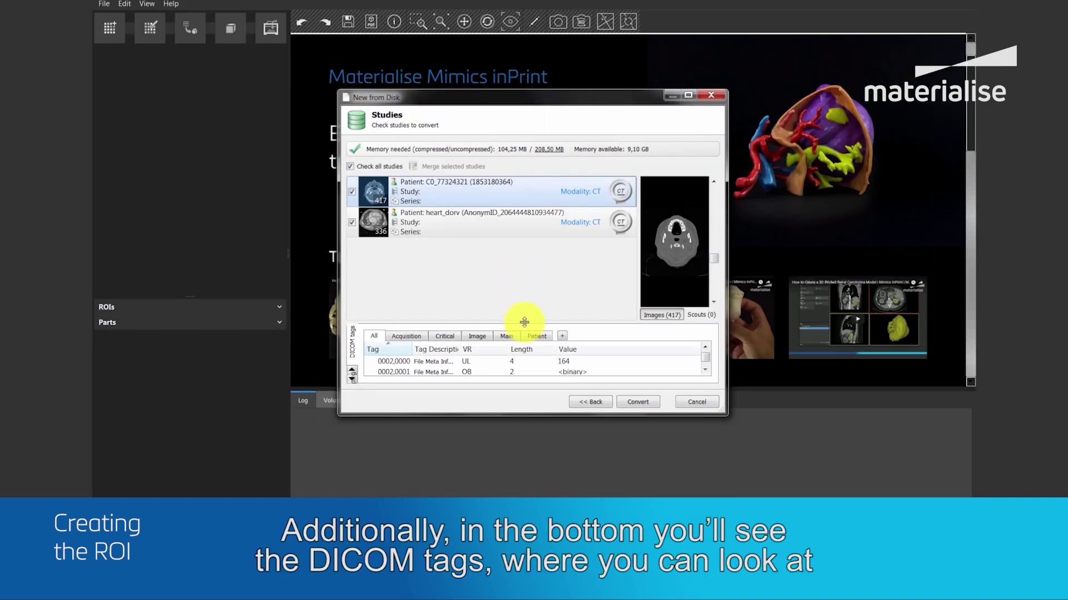
{"action": "left_click_drag", "start_coordinate": [522, 322], "coordinate": [522, 281]}
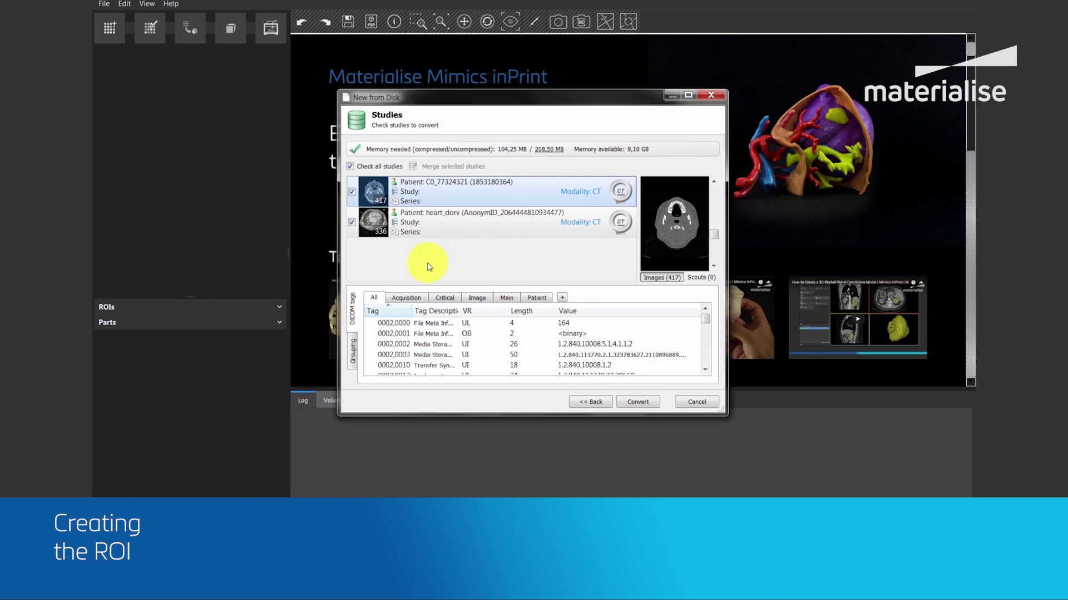
{"action": "left_click", "coordinate": [406, 297]}
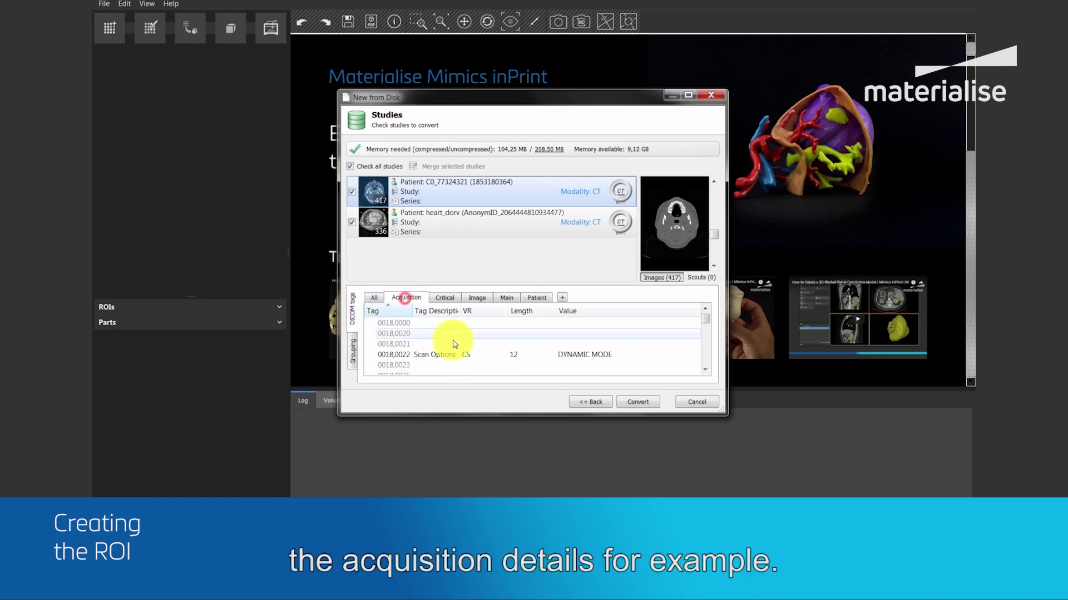
{"action": "left_click_drag", "start_coordinate": [707, 320], "coordinate": [707, 344]}
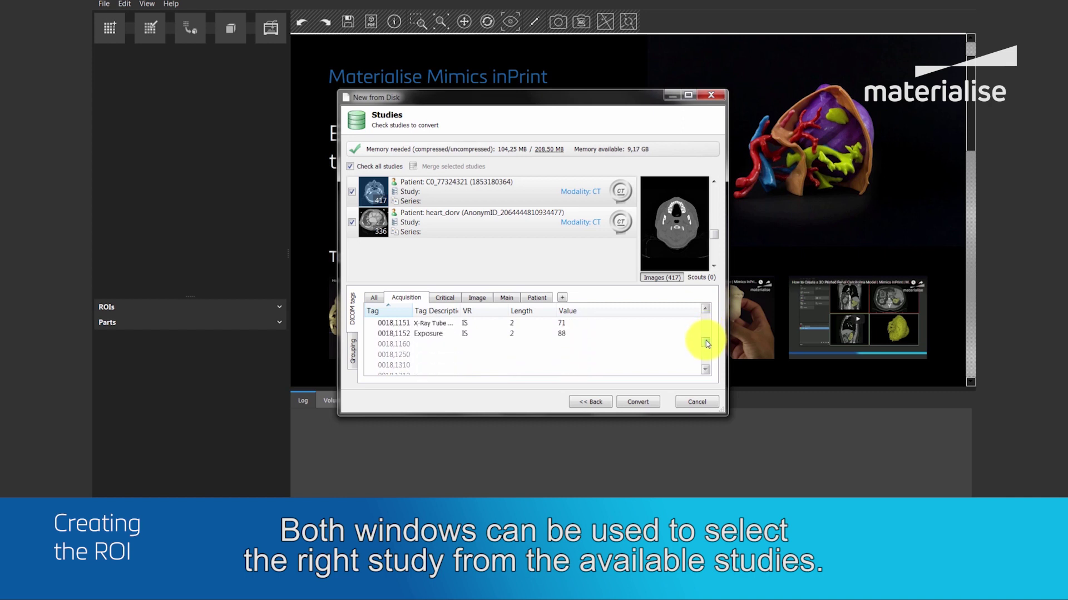
Convert only the first study, the 417-image head CT, into a project.
{"action": "left_click", "coordinate": [350, 167]}
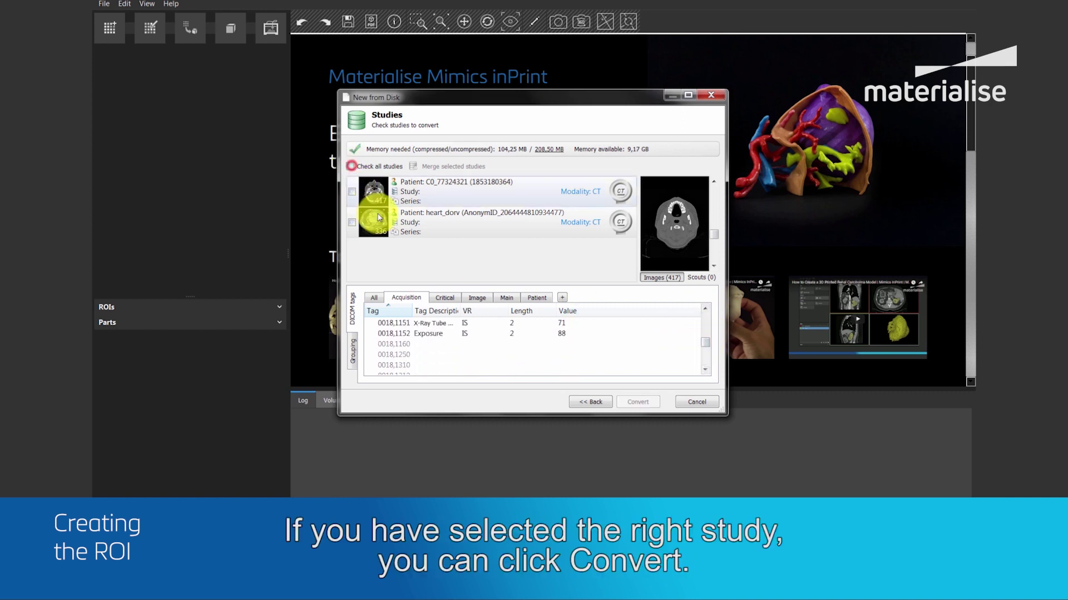
{"action": "left_click", "coordinate": [352, 191]}
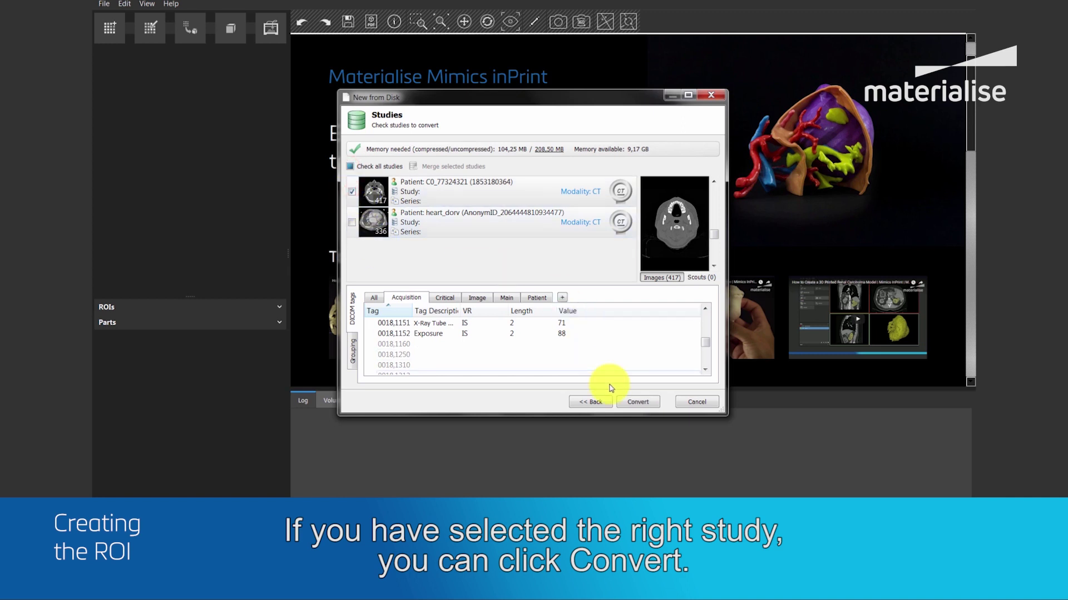
{"action": "left_click", "coordinate": [640, 402]}
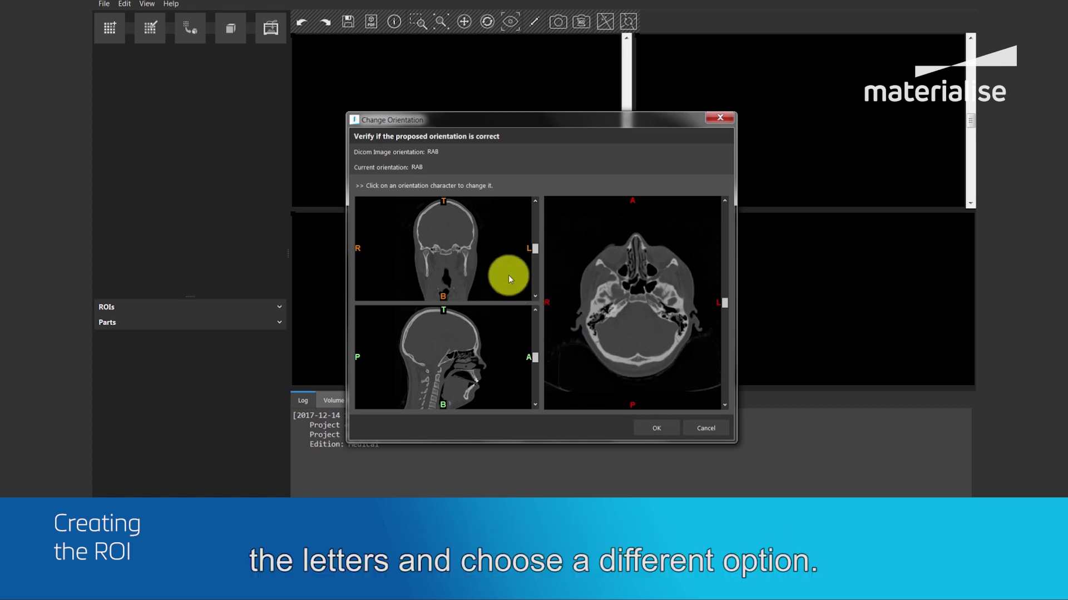
Leave the top-label orientation unchanged and confirm RAB to open the slice views.
{"action": "left_click", "coordinate": [443, 201]}
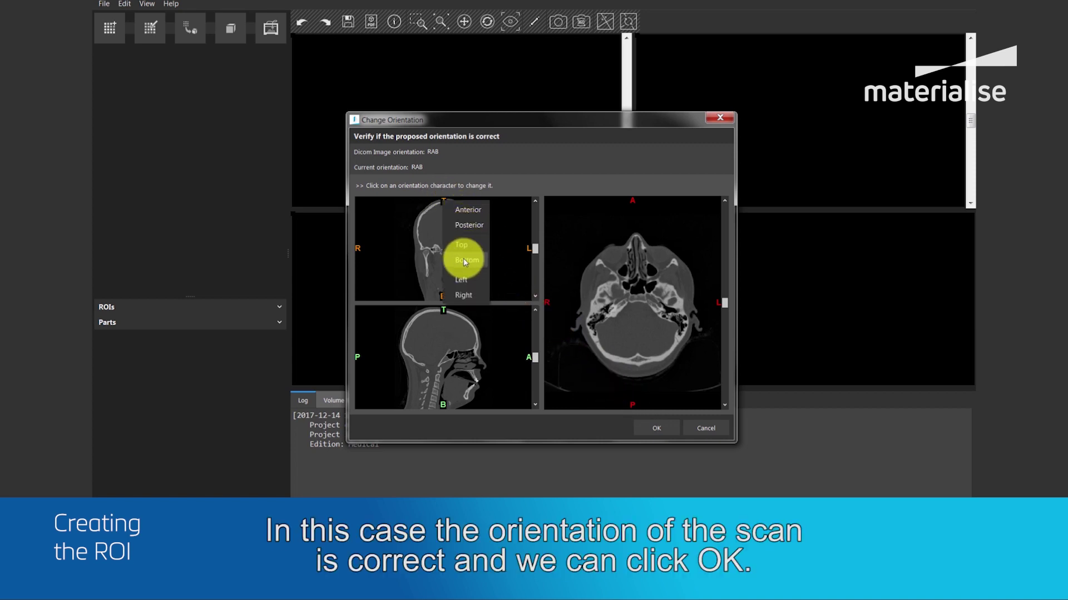
{"action": "left_click", "coordinate": [508, 238]}
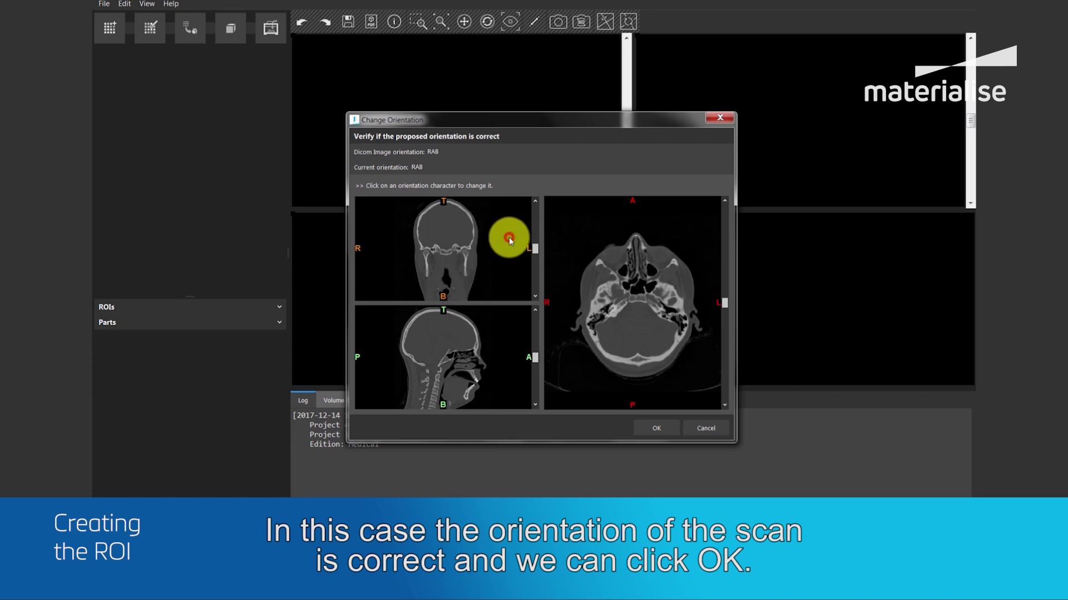
{"action": "left_click", "coordinate": [656, 428]}
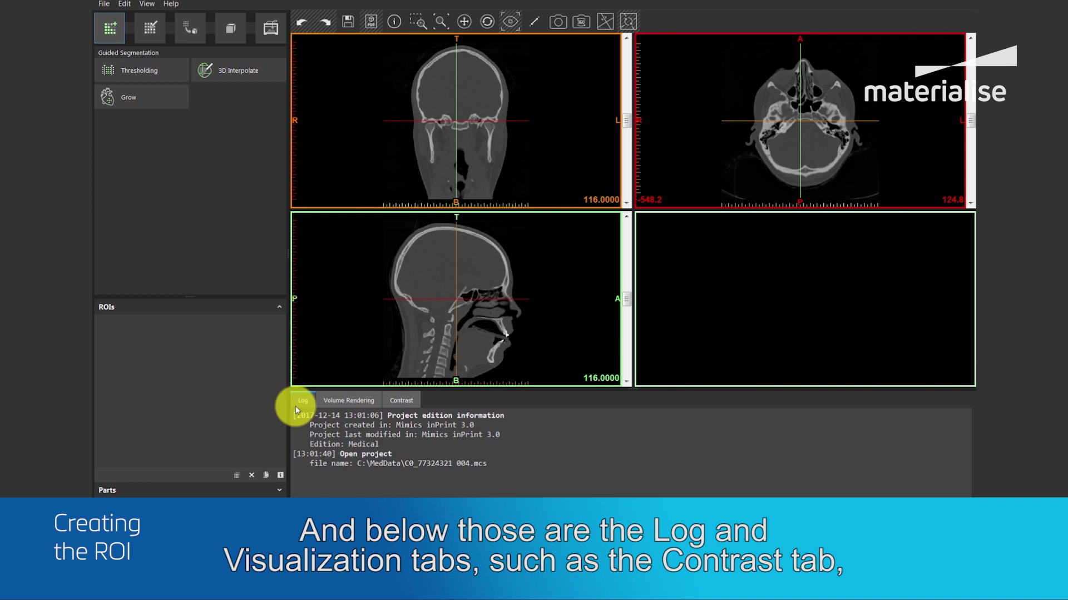
{"action": "left_click", "coordinate": [400, 401]}
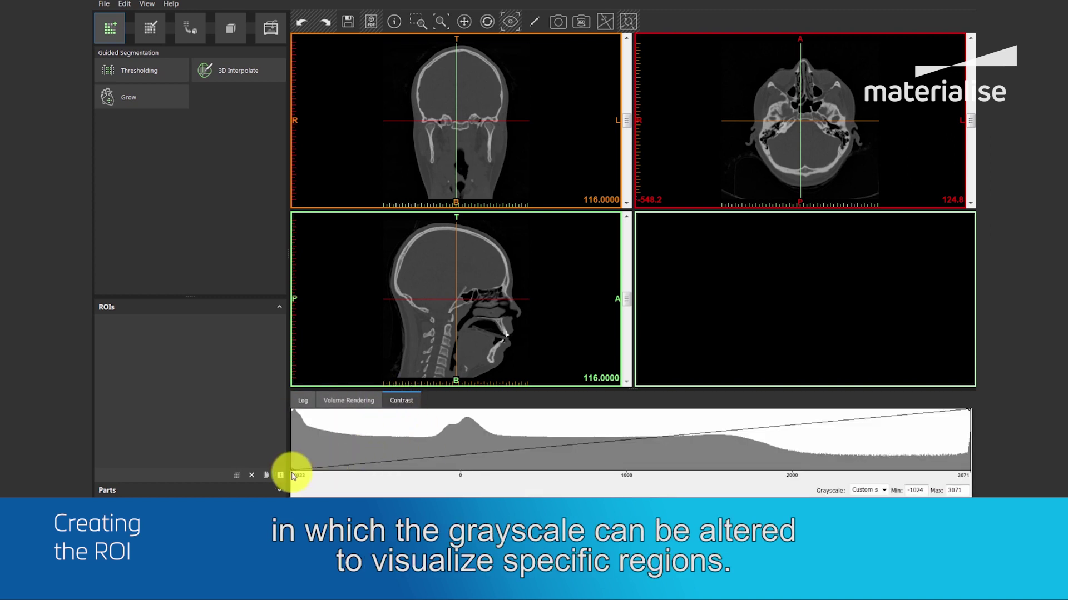
{"action": "mouse_move", "coordinate": [291, 469]}
{"action": "left_mouse_down"}
{"action": "mouse_move", "coordinate": [479, 460]}
{"action": "mouse_move", "coordinate": [282, 469]}
{"action": "left_mouse_up"}
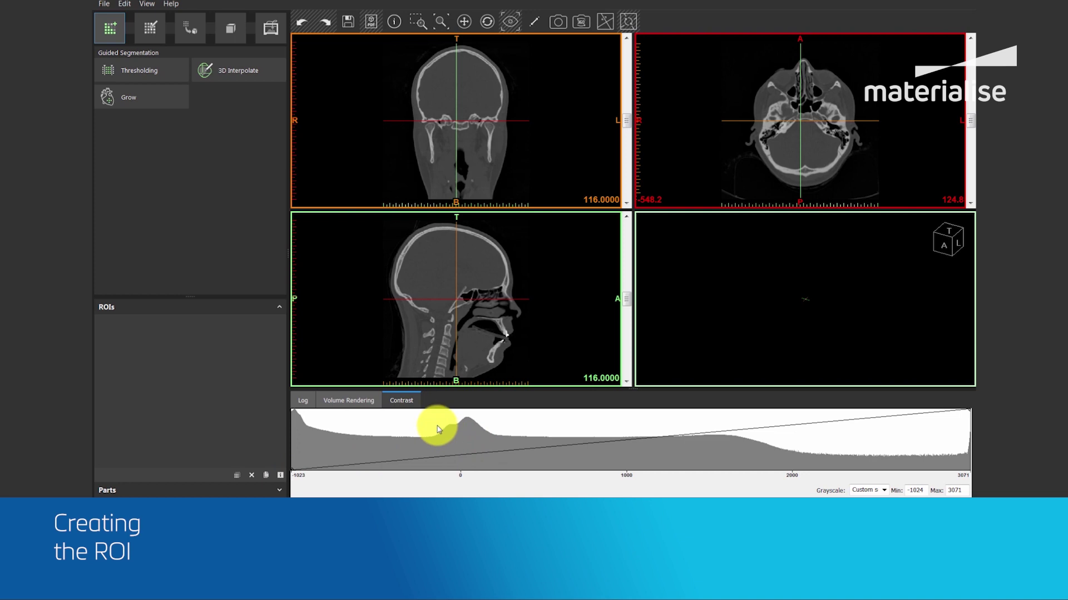
{"action": "left_click", "coordinate": [303, 400]}
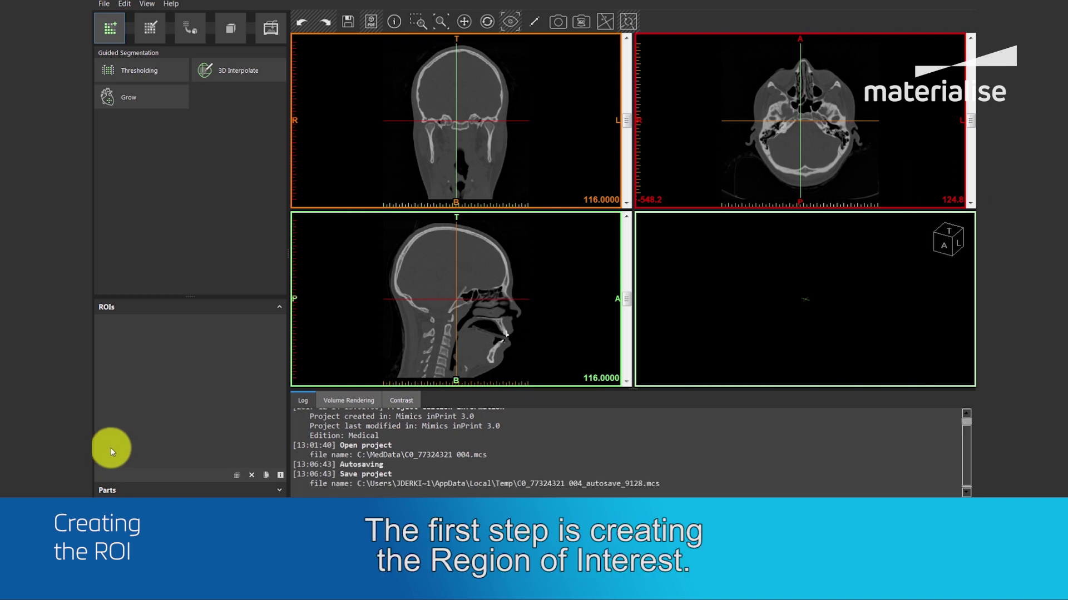
Start thresholding, try Soft Tissue (CT), then settle on the Bone (CT) preset at 226–3071 HU.
{"action": "left_click", "coordinate": [164, 68]}
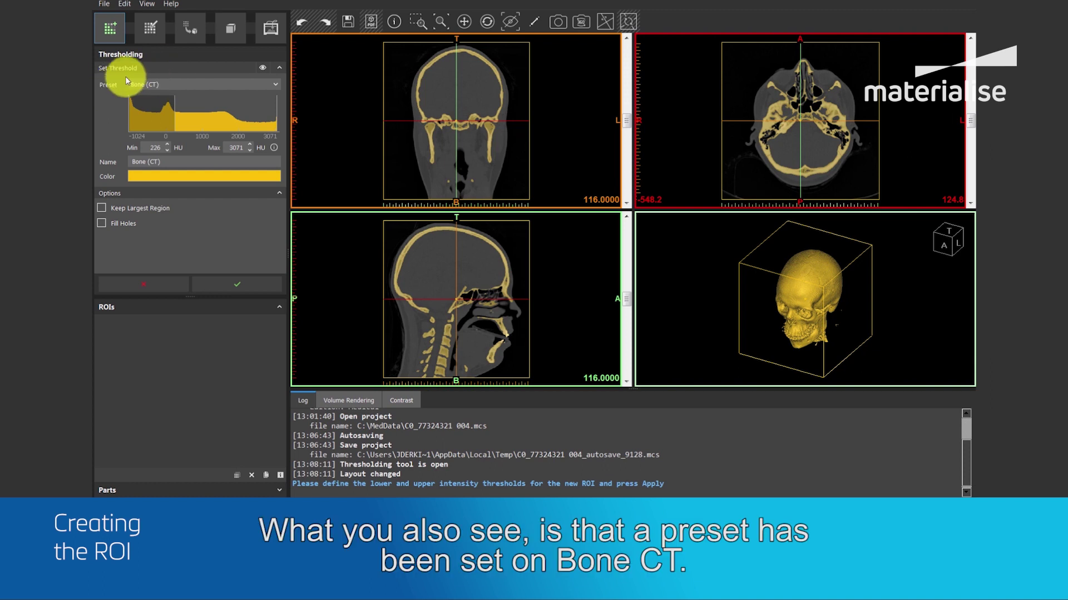
{"action": "left_click", "coordinate": [276, 85]}
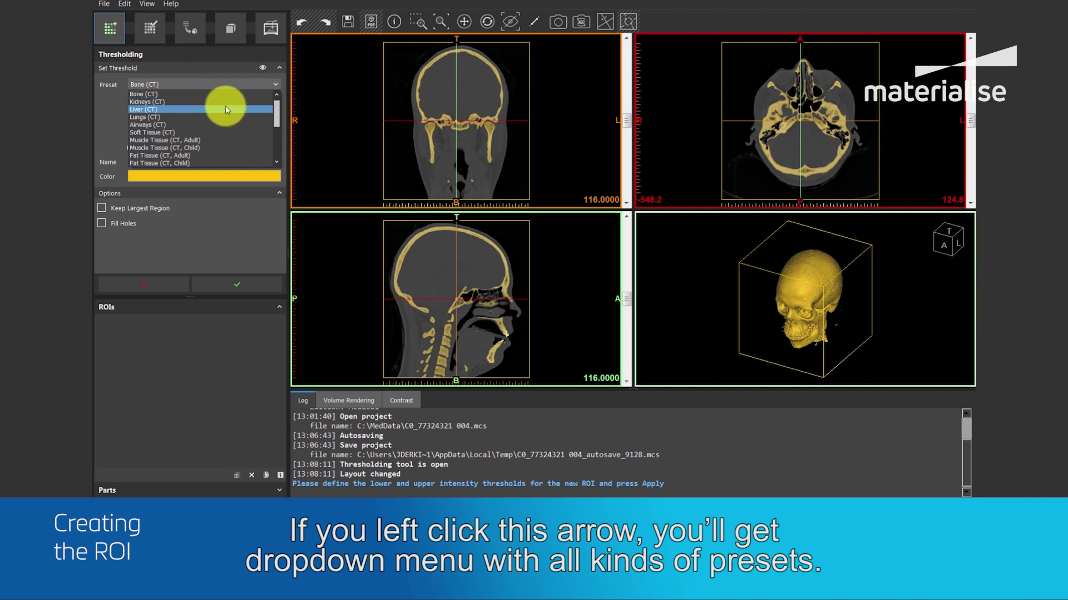
{"action": "left_click", "coordinate": [200, 133]}
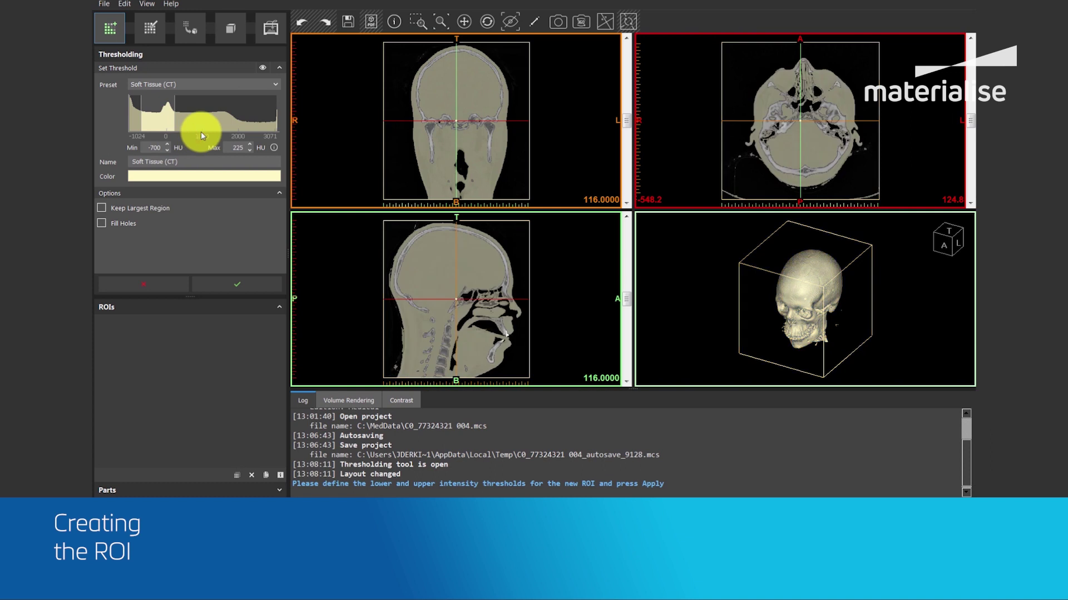
{"action": "right_click_drag", "start_coordinate": [829, 244], "coordinate": [806, 298]}
{"action": "left_click", "coordinate": [277, 84]}
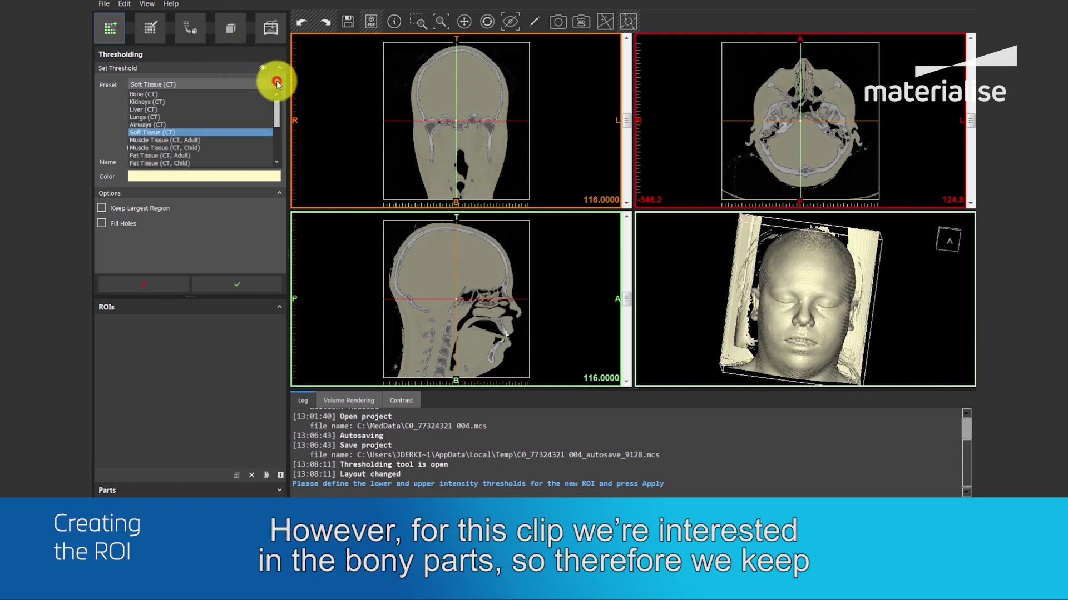
{"action": "left_click", "coordinate": [168, 94]}
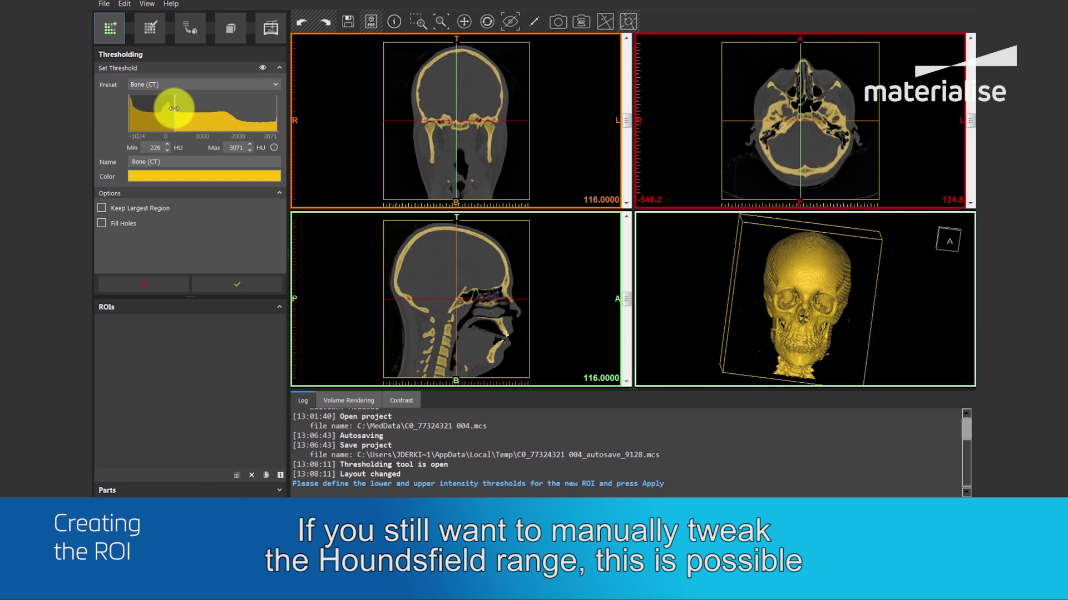
Raise the lower threshold to 243 HU, lift the crop box bottom, and inspect the jaw.
{"action": "left_click_drag", "start_coordinate": [174, 108], "coordinate": [175, 108]}
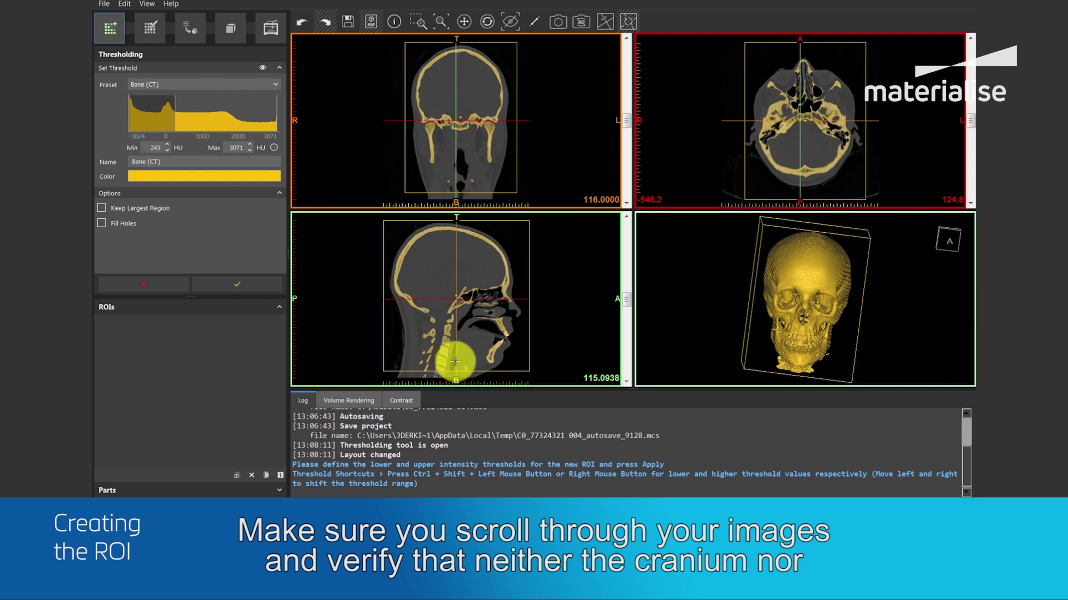
{"action": "left_click_drag", "start_coordinate": [631, 301], "coordinate": [631, 290]}
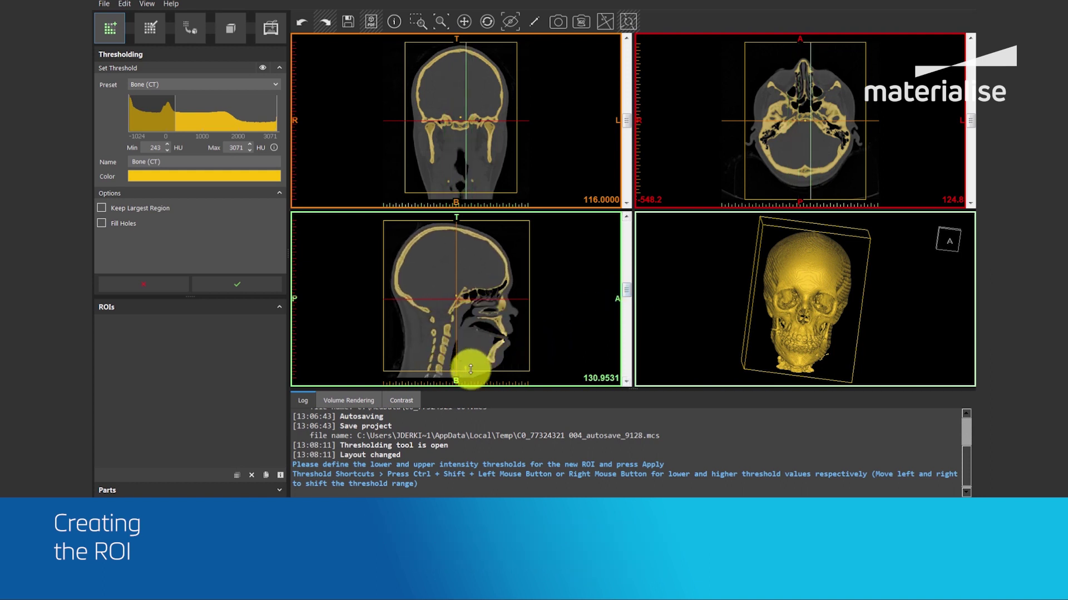
{"action": "left_click_drag", "start_coordinate": [472, 371], "coordinate": [471, 365]}
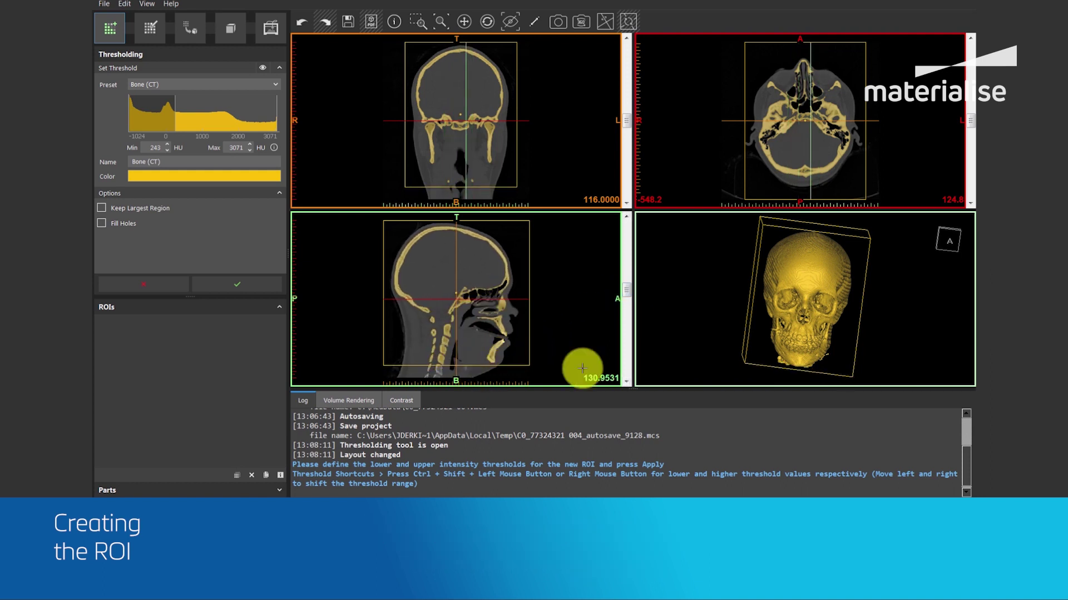
{"action": "right_click_drag", "start_coordinate": [747, 322], "coordinate": [856, 297]}
{"action": "scroll", "coordinate": [803, 324], "scroll_direction": "up", "scroll_amount": 10}
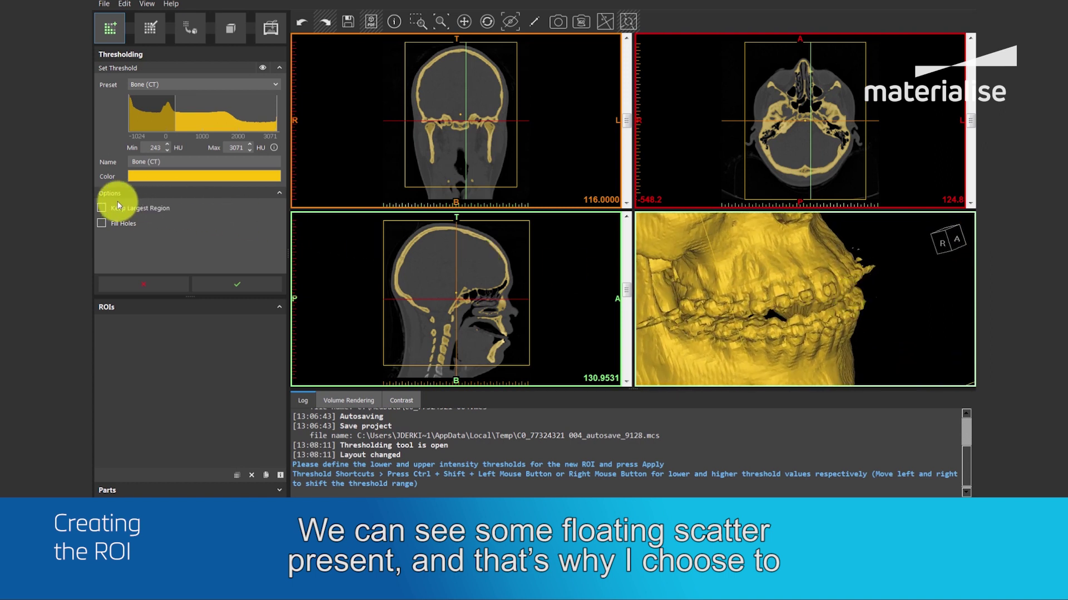
Enable Keep Largest Region and Fill Holes, checking the skull base in a zoomed coronal view.
{"action": "left_click", "coordinate": [103, 209]}
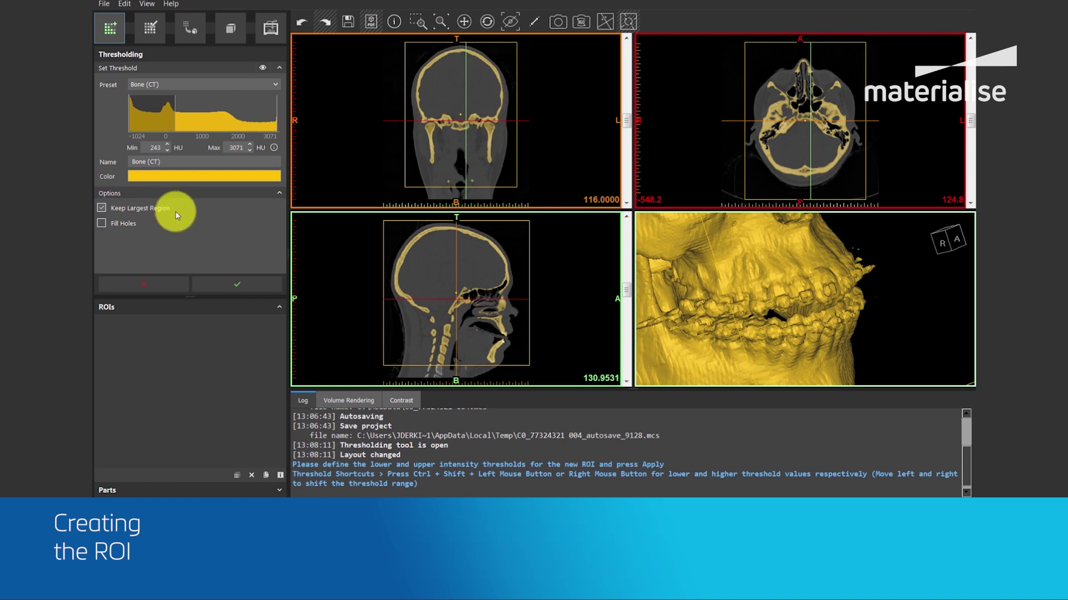
{"action": "left_click", "coordinate": [102, 224]}
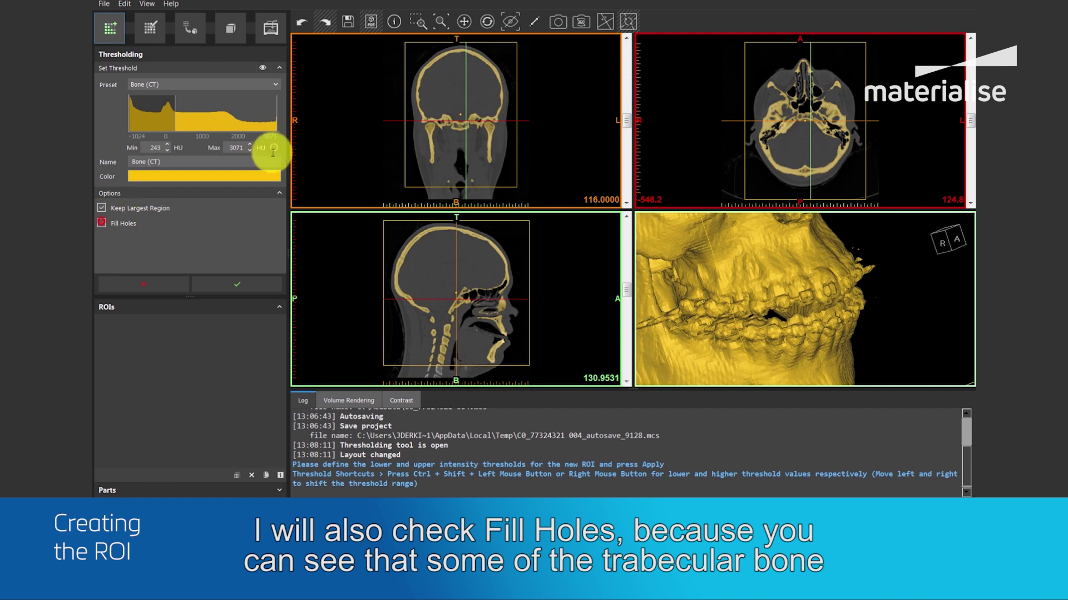
{"action": "left_click", "coordinate": [420, 22]}
{"action": "left_click_drag", "start_coordinate": [456, 112], "coordinate": [505, 131]}
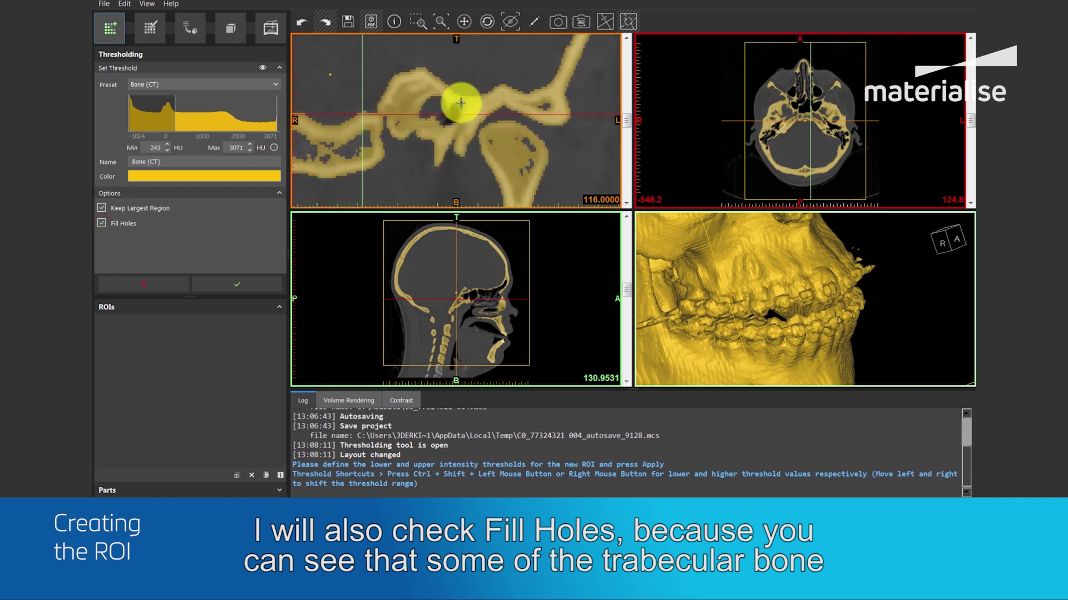
{"action": "scroll", "coordinate": [512, 148], "scroll_direction": "down", "scroll_amount": 3}
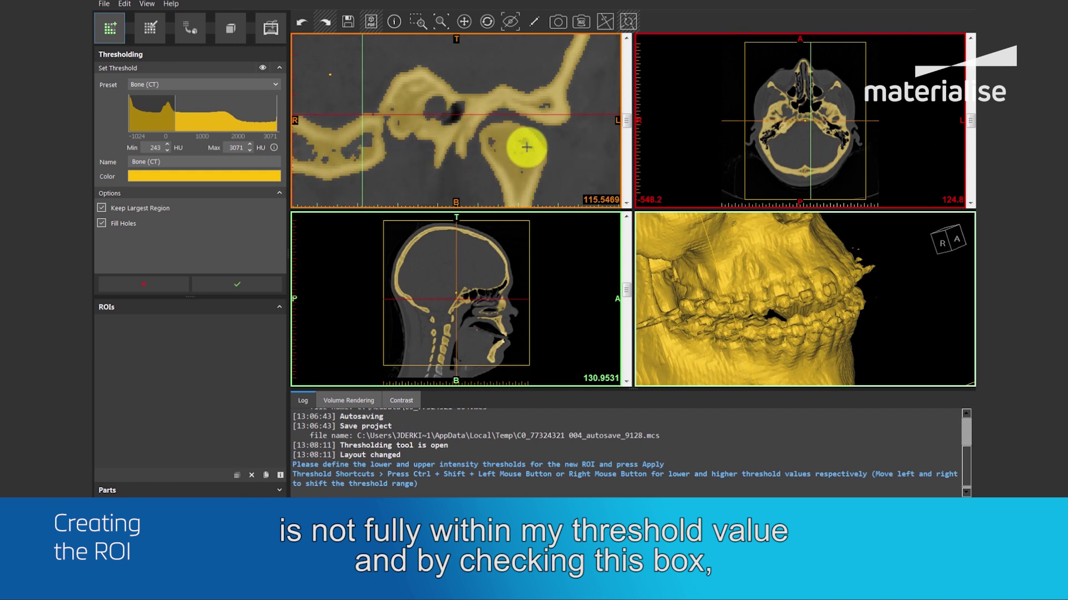
{"action": "scroll", "coordinate": [523, 148], "scroll_direction": "up", "scroll_amount": 3}
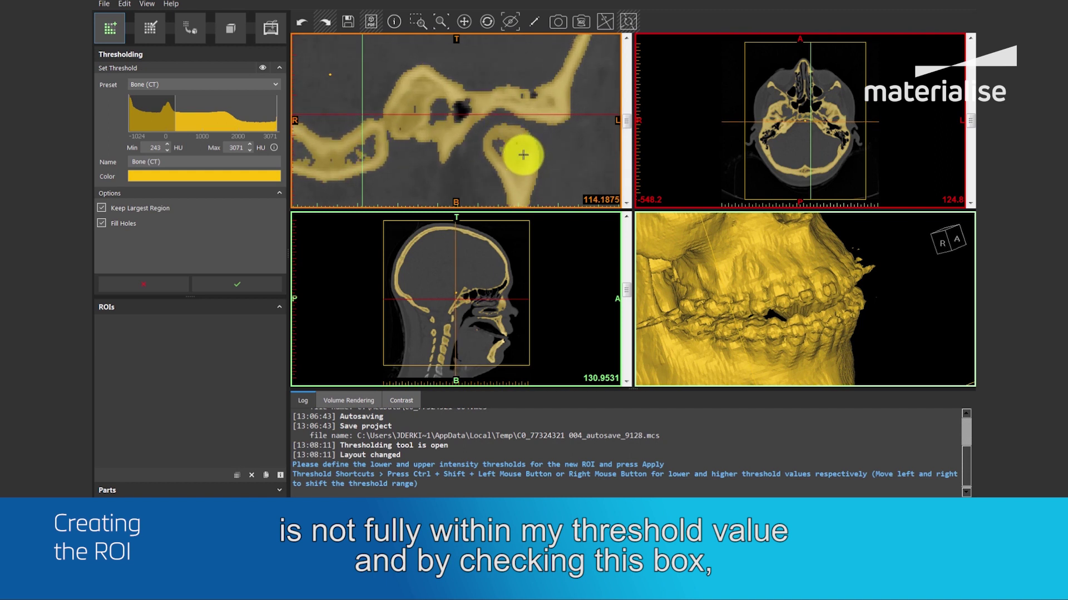
{"action": "left_click", "coordinate": [441, 22]}
{"action": "left_click", "coordinate": [459, 103]}
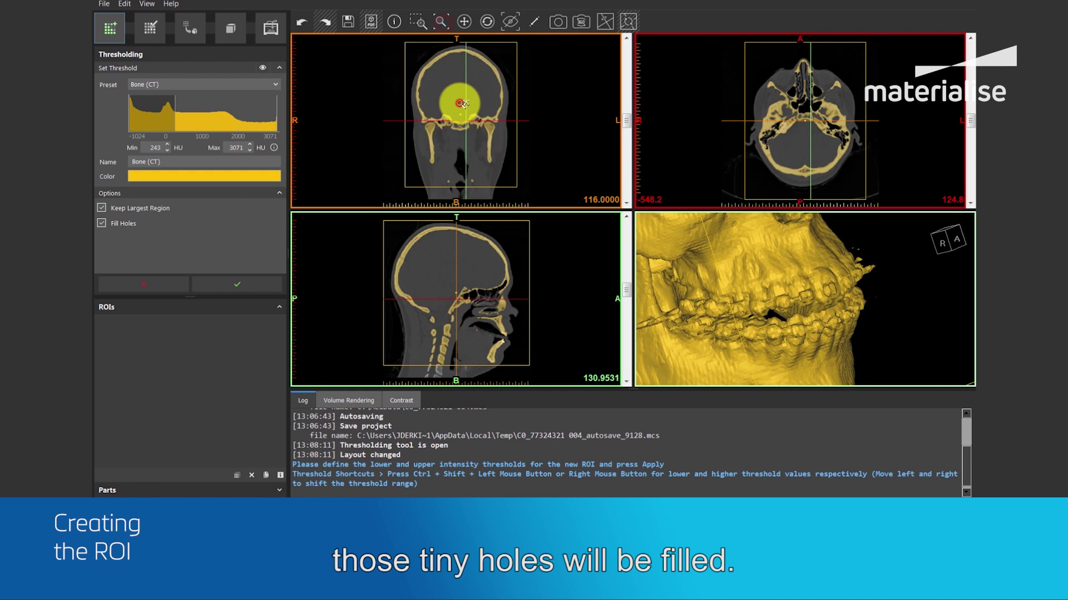
Apply the 243–3071 HU threshold to create the Bone (CT) ROI.
{"action": "left_click", "coordinate": [232, 285]}
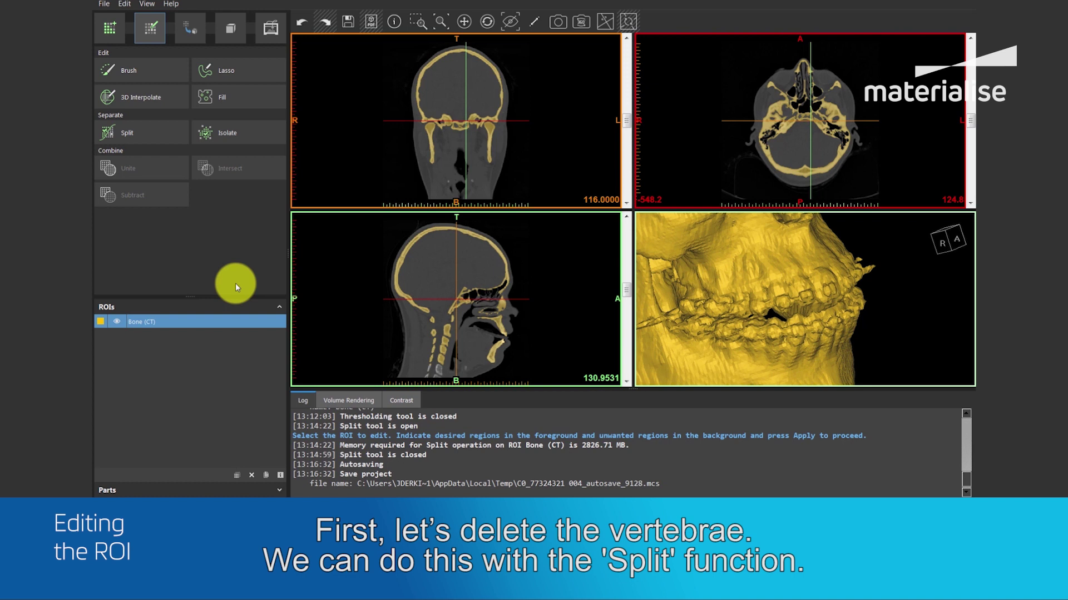
Open Split on Bone (CT) and scroll the maximised coronal view to slice 105.1250.
{"action": "left_click", "coordinate": [144, 132]}
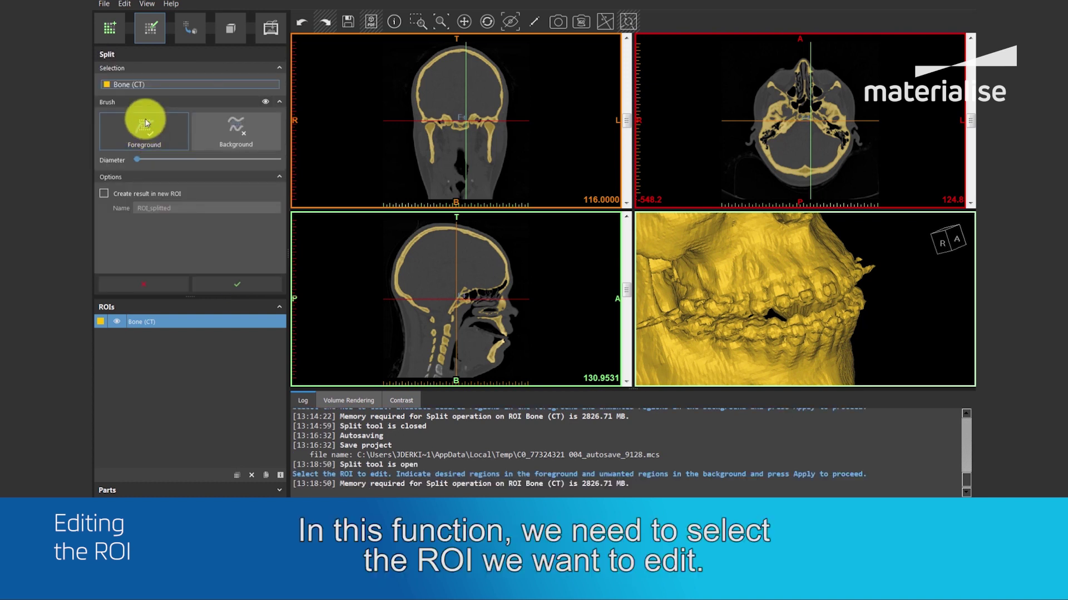
{"action": "left_click", "coordinate": [160, 84]}
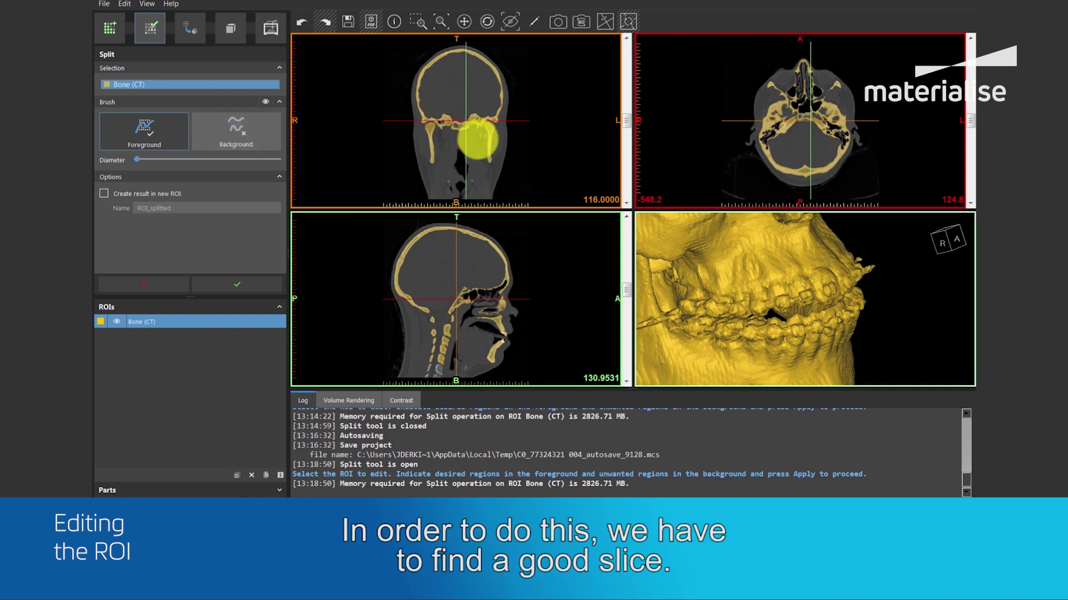
{"action": "key", "text": "ctrl+1"}
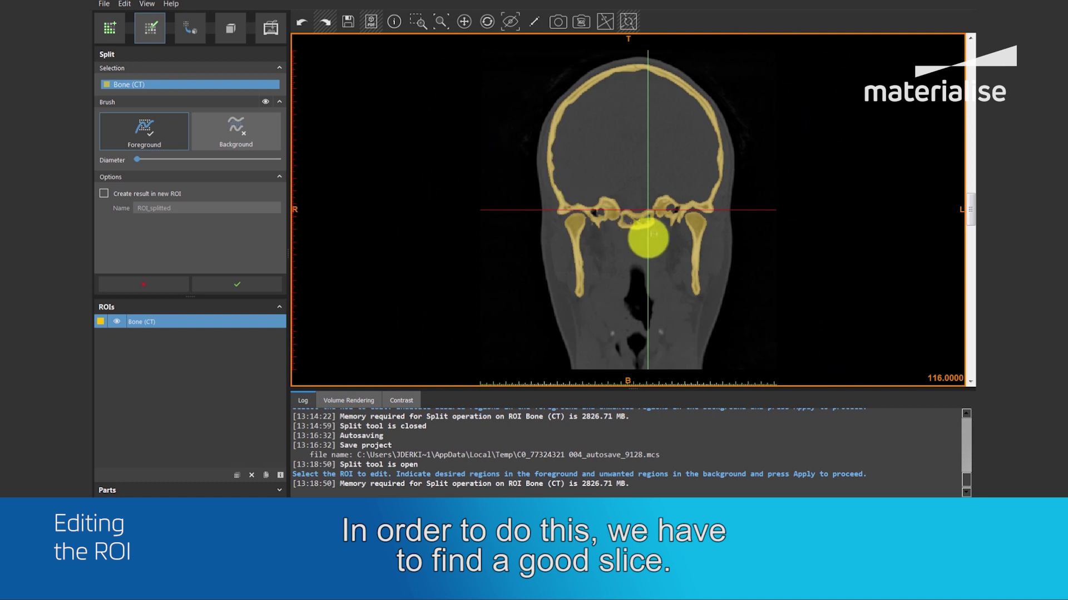
{"action": "scroll", "coordinate": [650, 253], "scroll_direction": "down", "scroll_amount": 10}
{"action": "scroll", "coordinate": [675, 249], "scroll_direction": "down", "scroll_amount": 2}
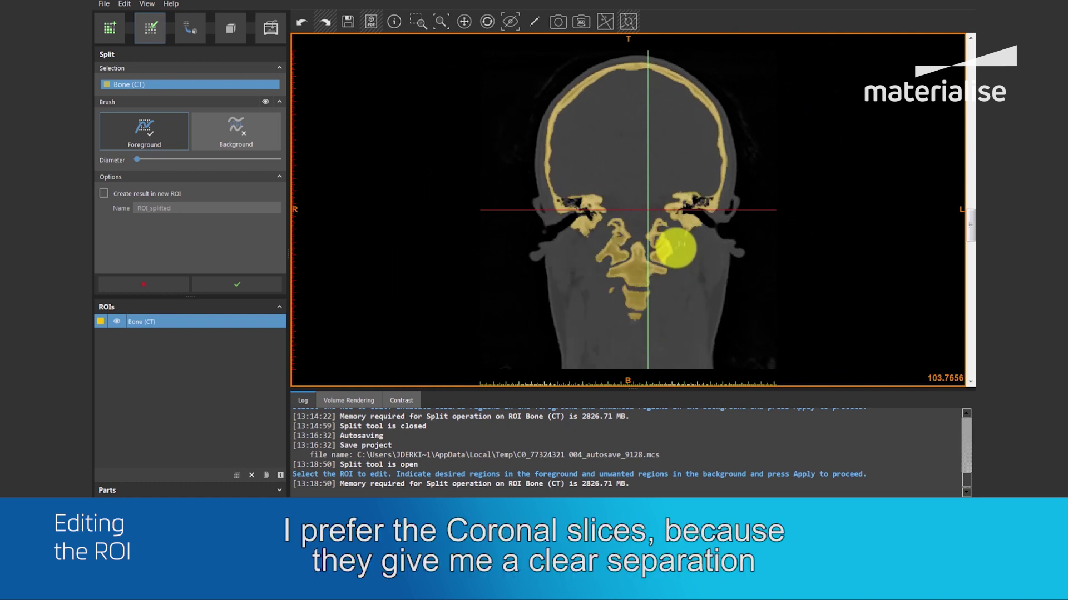
{"action": "scroll", "coordinate": [675, 247], "scroll_direction": "up", "scroll_amount": 1}
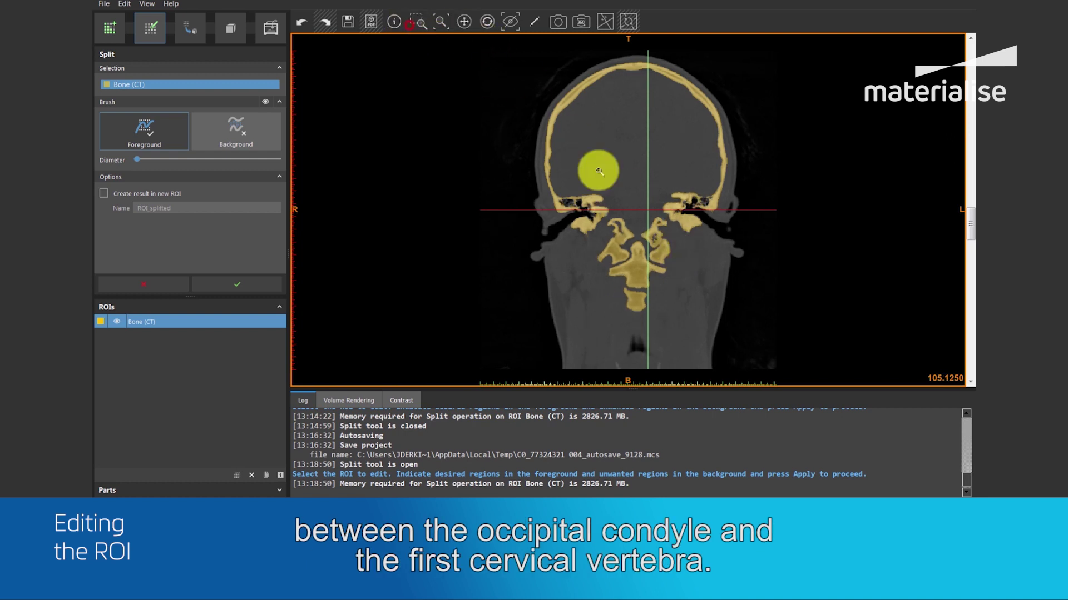
Zoom into the skull base and mark both occipital condyles as foreground.
{"action": "left_click_drag", "start_coordinate": [608, 228], "coordinate": [679, 268]}
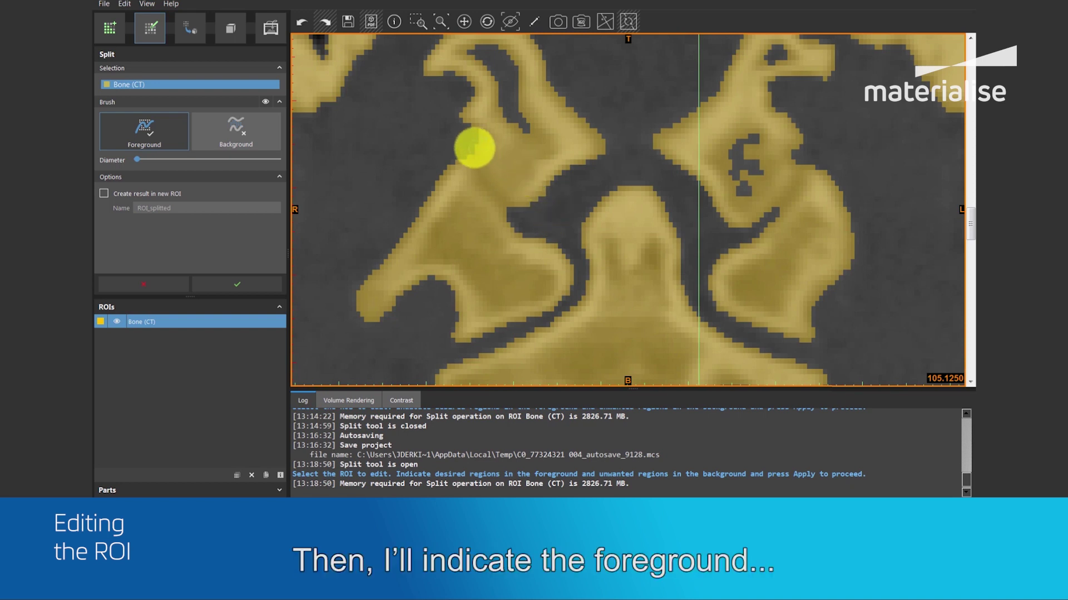
{"action": "mouse_move", "coordinate": [474, 147]}
{"action": "left_mouse_down"}
{"action": "mouse_move", "coordinate": [499, 191]}
{"action": "mouse_move", "coordinate": [536, 210]}
{"action": "left_mouse_up"}
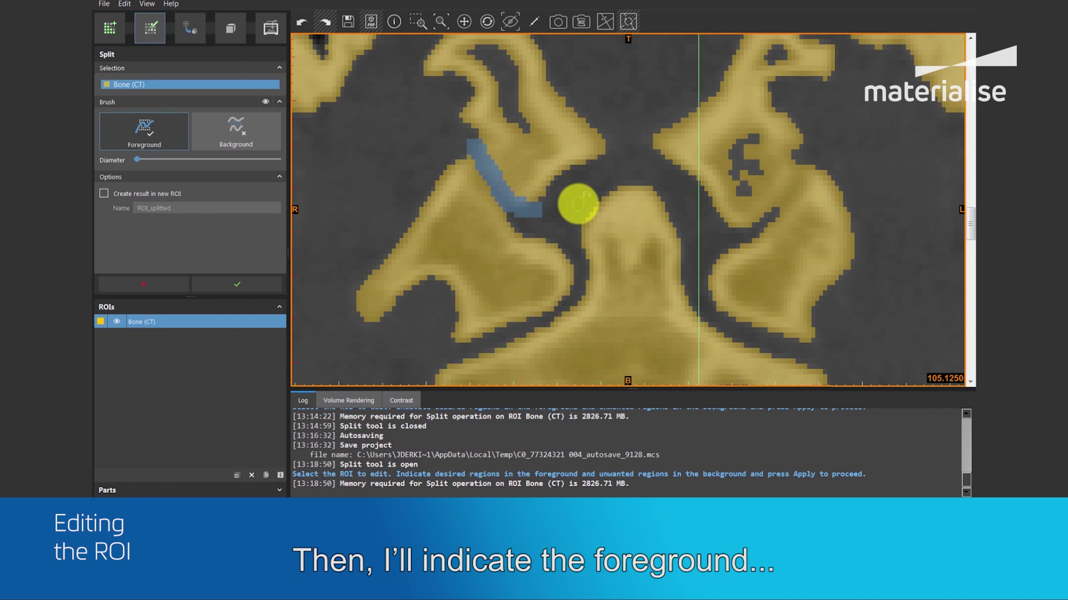
{"action": "mouse_move", "coordinate": [795, 153]}
{"action": "left_mouse_down"}
{"action": "mouse_move", "coordinate": [753, 216]}
{"action": "mouse_move", "coordinate": [706, 207]}
{"action": "left_mouse_up"}
Mark the first cervical vertebra and the joint area below the condyles as background.
{"action": "left_click", "coordinate": [222, 131]}
{"action": "mouse_move", "coordinate": [362, 147]}
{"action": "left_mouse_down"}
{"action": "mouse_move", "coordinate": [454, 156]}
{"action": "mouse_move", "coordinate": [486, 206]}
{"action": "mouse_move", "coordinate": [528, 230]}
{"action": "left_mouse_up"}
{"action": "mouse_move", "coordinate": [814, 164]}
{"action": "left_mouse_down"}
{"action": "mouse_move", "coordinate": [779, 219]}
{"action": "mouse_move", "coordinate": [734, 236]}
{"action": "mouse_move", "coordinate": [514, 229]}
{"action": "left_mouse_up"}
{"action": "left_click_drag", "start_coordinate": [639, 238], "coordinate": [622, 381]}
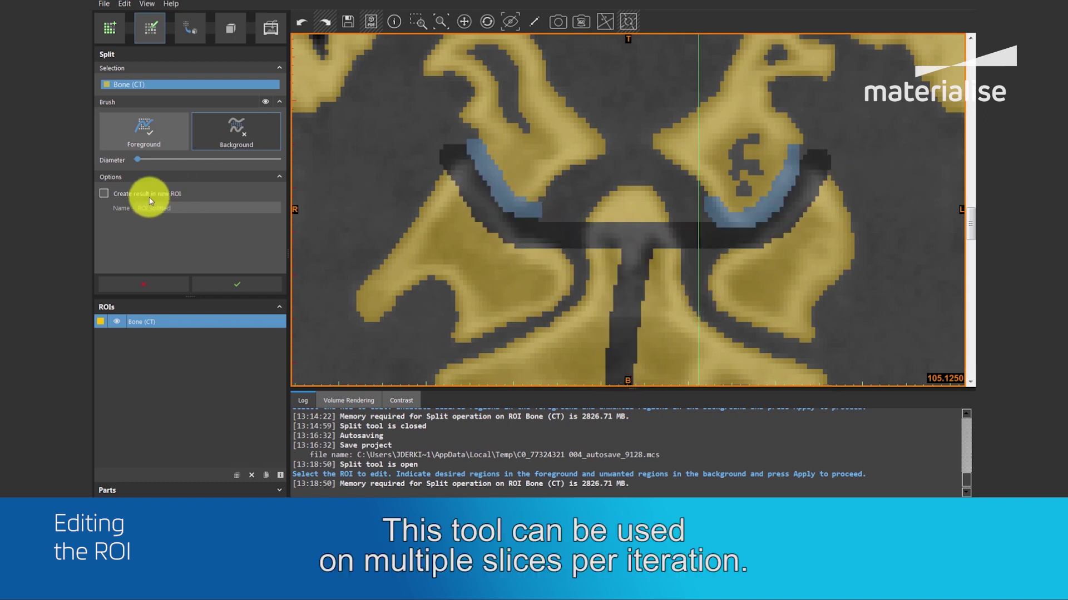
Run the split to strip the cervical spine, then rotate the 3D skull to verify.
{"action": "left_click", "coordinate": [255, 284]}
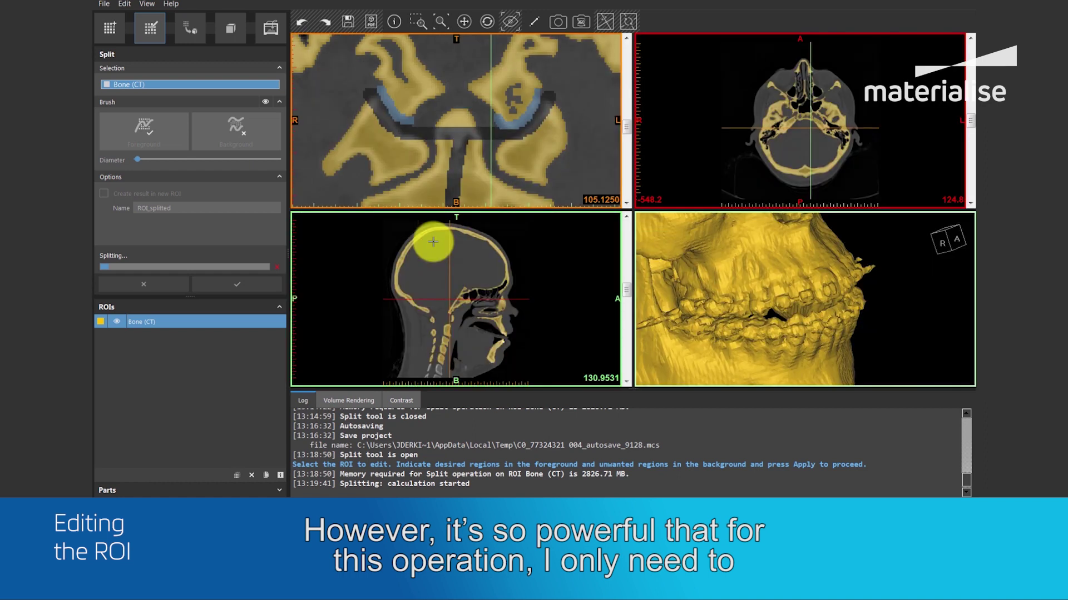
{"action": "scroll", "coordinate": [841, 284], "scroll_direction": "down", "scroll_amount": 5}
{"action": "right_click_drag", "start_coordinate": [741, 293], "coordinate": [782, 289]}
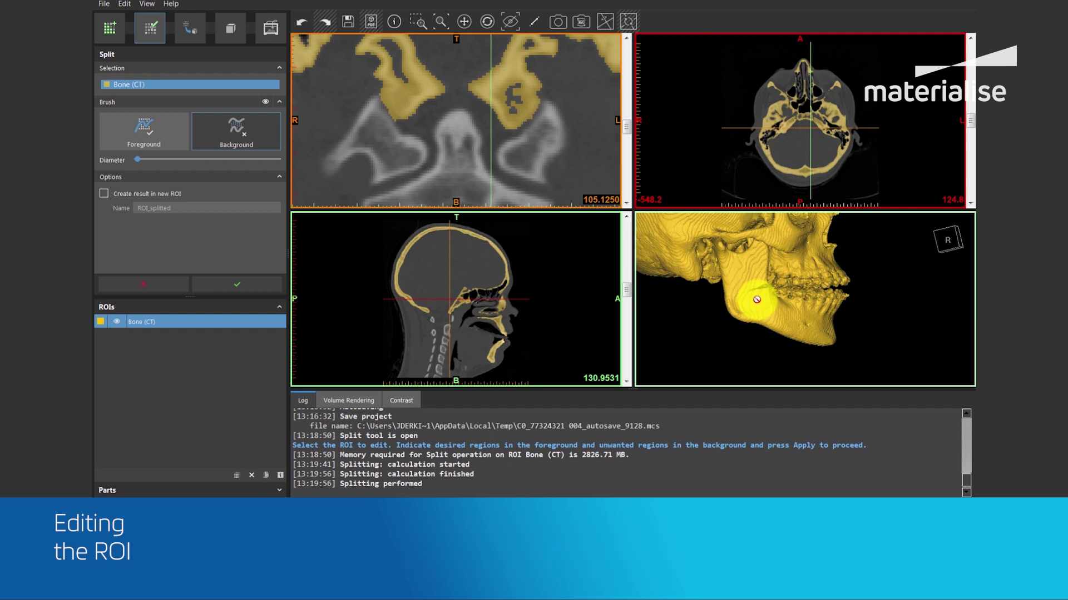
Set the split result to go into a new ROI named Cranium.
{"action": "left_click", "coordinate": [104, 193]}
{"action": "double_click", "coordinate": [186, 209]}
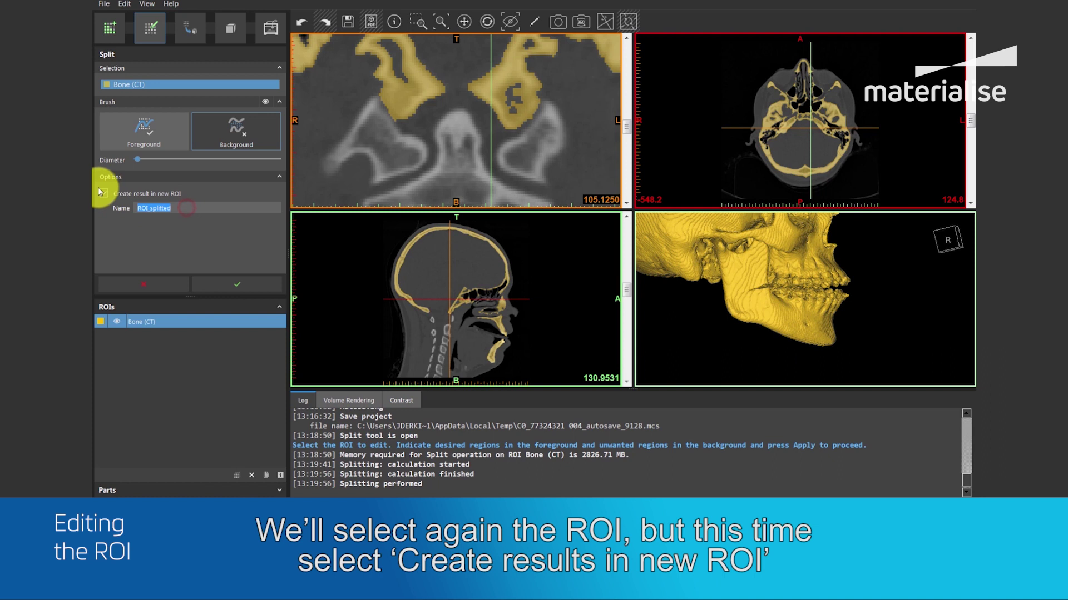
{"action": "type", "text": "Cranium"}
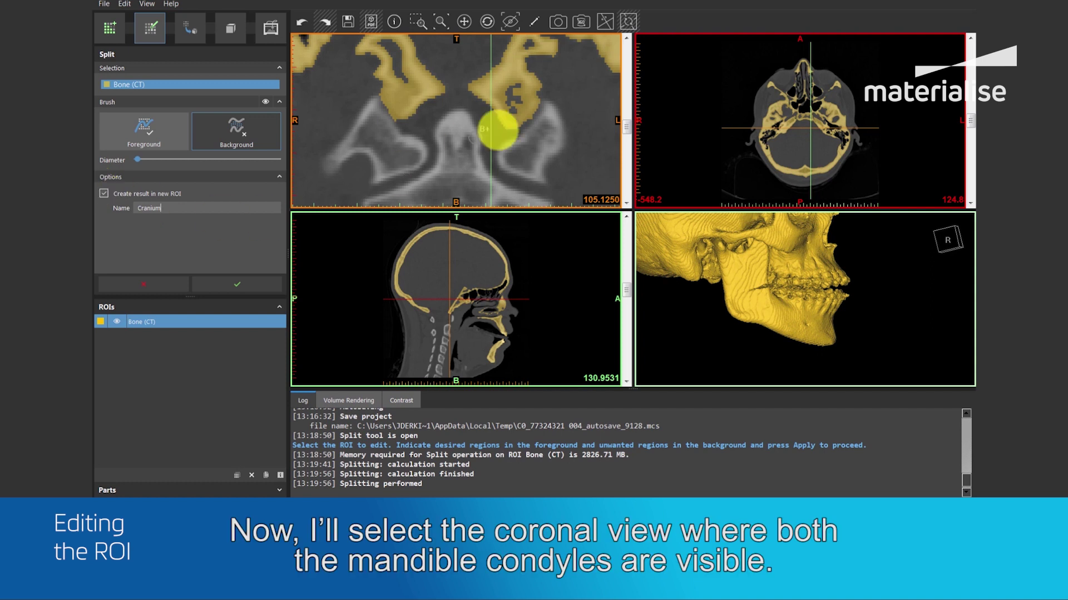
Zoom the coronal view onto the skull base and paint it as foreground.
{"action": "double_click", "coordinate": [549, 125]}
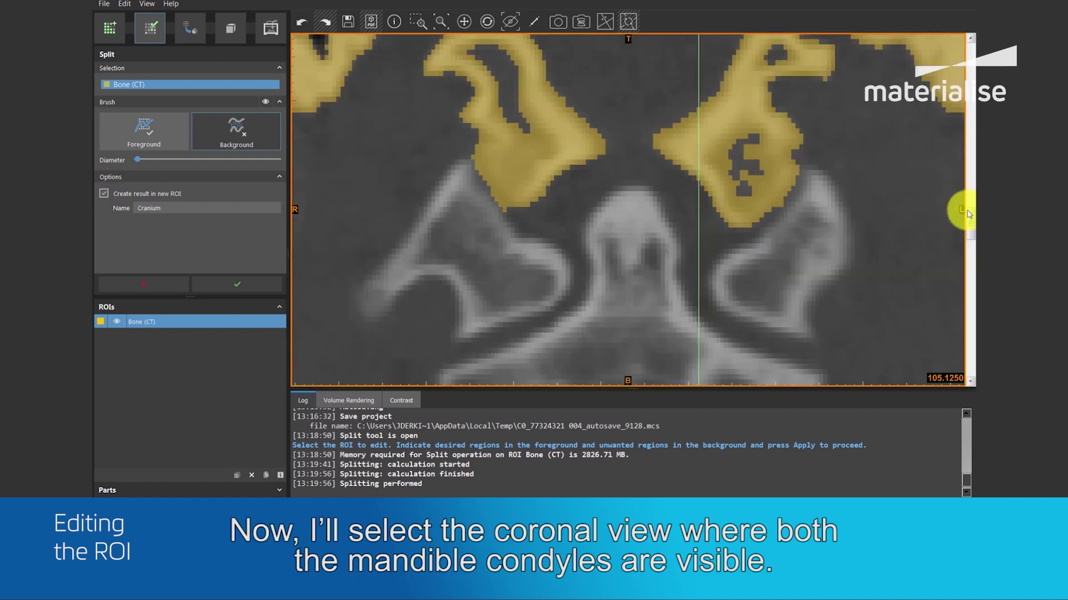
{"action": "scroll", "coordinate": [826, 159], "scroll_direction": "down", "scroll_amount": 3}
{"action": "left_click", "coordinate": [441, 21]}
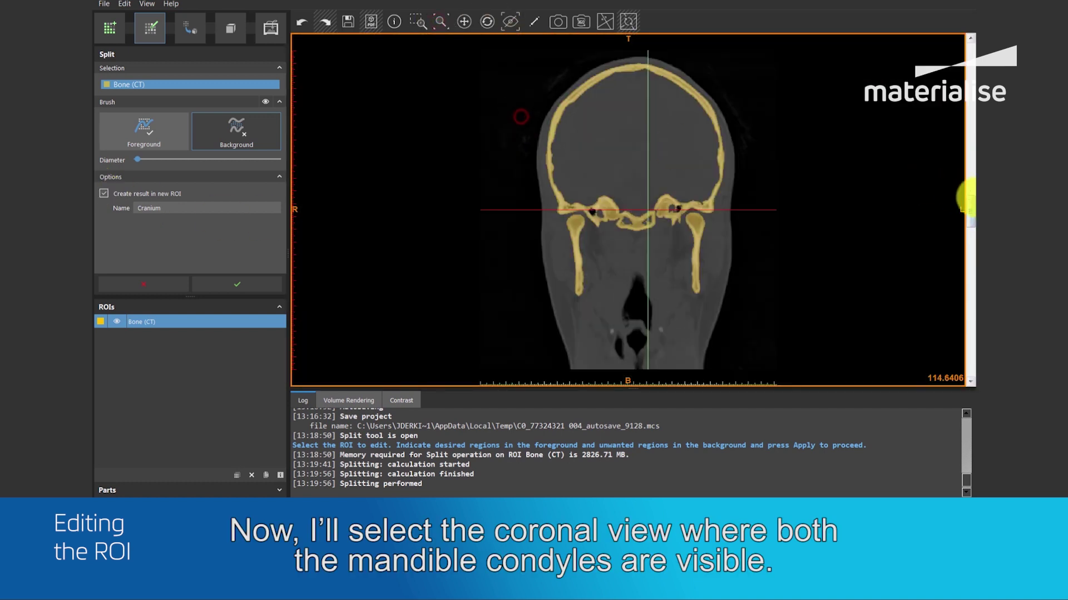
{"action": "left_click_drag", "start_coordinate": [967, 200], "coordinate": [970, 201]}
{"action": "left_click", "coordinate": [418, 21]}
{"action": "left_click_drag", "start_coordinate": [510, 162], "coordinate": [720, 239]}
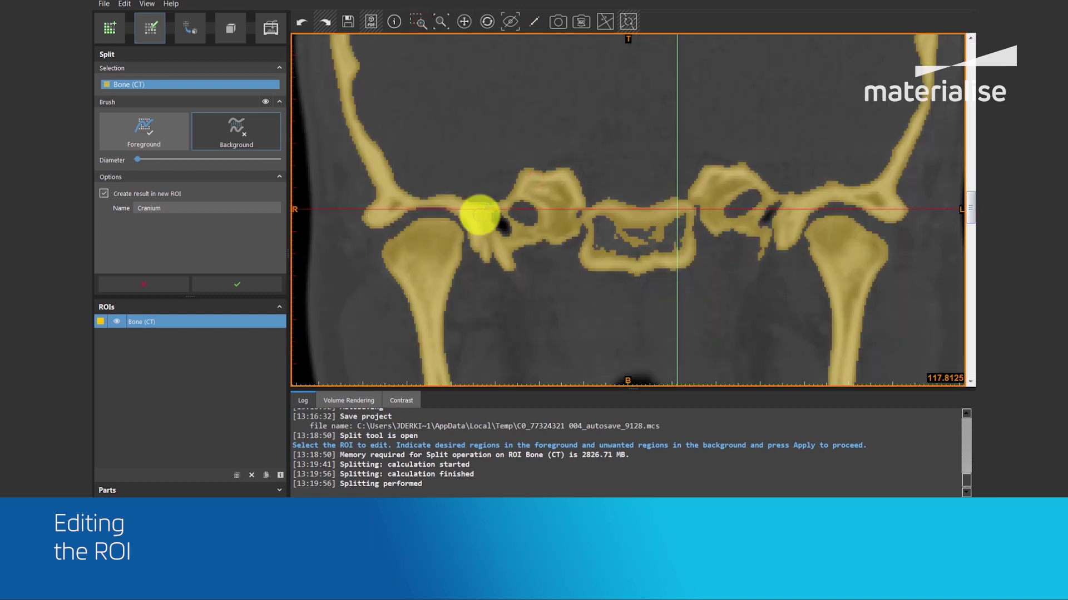
{"action": "left_click", "coordinate": [152, 136]}
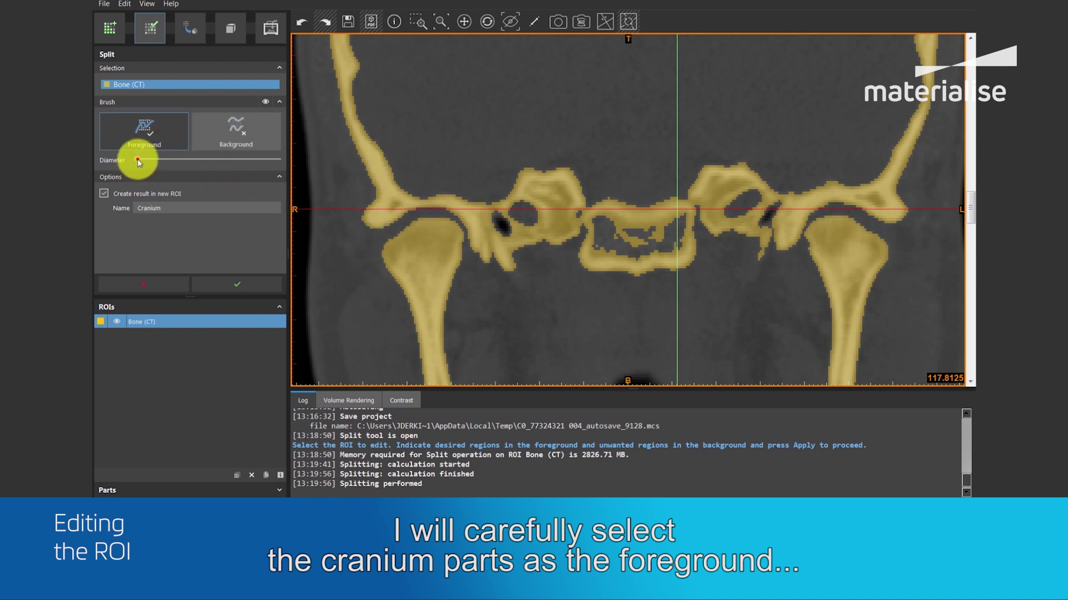
{"action": "left_click_drag", "start_coordinate": [138, 160], "coordinate": [140, 161]}
{"action": "mouse_move", "coordinate": [370, 202]}
{"action": "left_mouse_down"}
{"action": "mouse_move", "coordinate": [460, 184]}
{"action": "mouse_move", "coordinate": [493, 211]}
{"action": "mouse_move", "coordinate": [499, 235]}
{"action": "mouse_move", "coordinate": [737, 241]}
{"action": "mouse_move", "coordinate": [775, 226]}
{"action": "mouse_move", "coordinate": [793, 189]}
{"action": "mouse_move", "coordinate": [832, 177]}
{"action": "mouse_move", "coordinate": [883, 184]}
{"action": "left_mouse_up"}
Paint both the left and right mandibular condyles with the Background brush.
{"action": "left_click", "coordinate": [236, 141]}
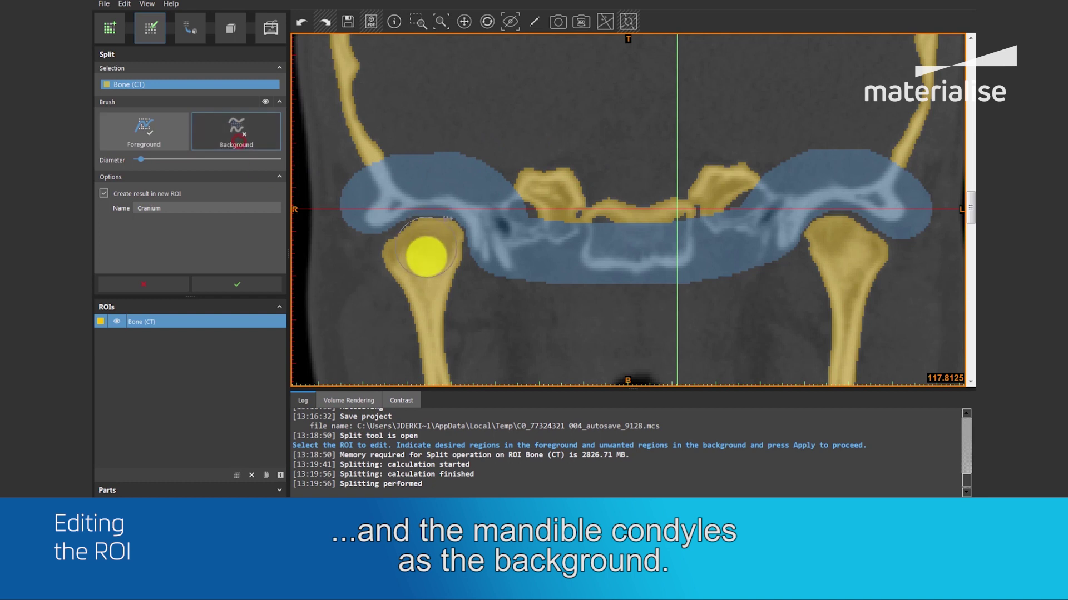
{"action": "left_click_drag", "start_coordinate": [411, 256], "coordinate": [437, 250]}
{"action": "mouse_move", "coordinate": [822, 250]}
{"action": "left_mouse_down"}
{"action": "mouse_move", "coordinate": [859, 257]}
{"action": "mouse_move", "coordinate": [856, 281]}
{"action": "left_mouse_up"}
Apply the split to create the jaw-free Cranium ROI, inspect it in 3D, and close Split.
{"action": "left_click", "coordinate": [251, 288]}
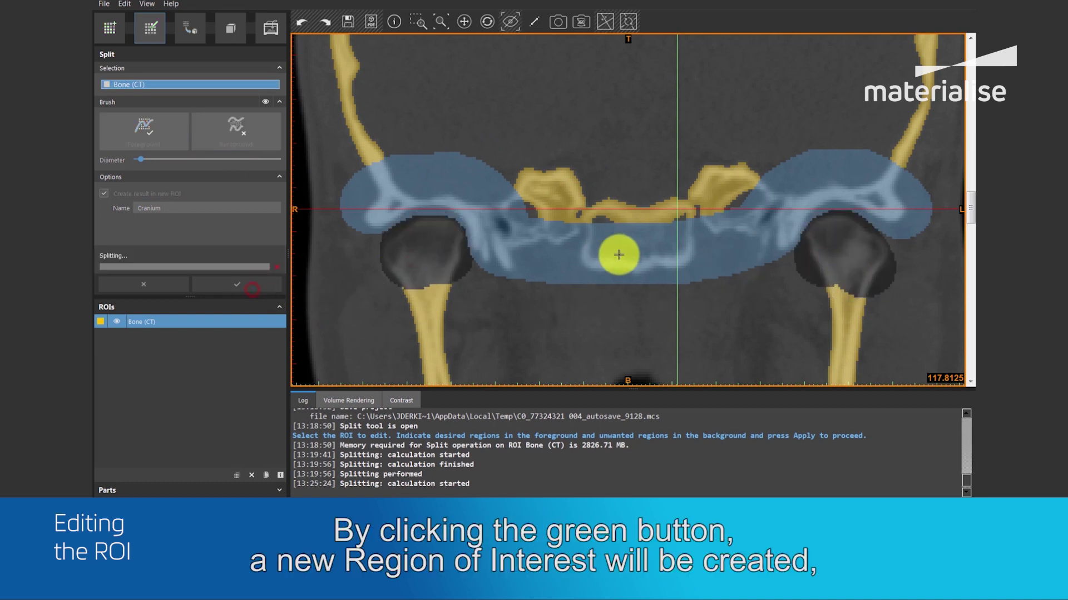
{"action": "double_click", "coordinate": [652, 249]}
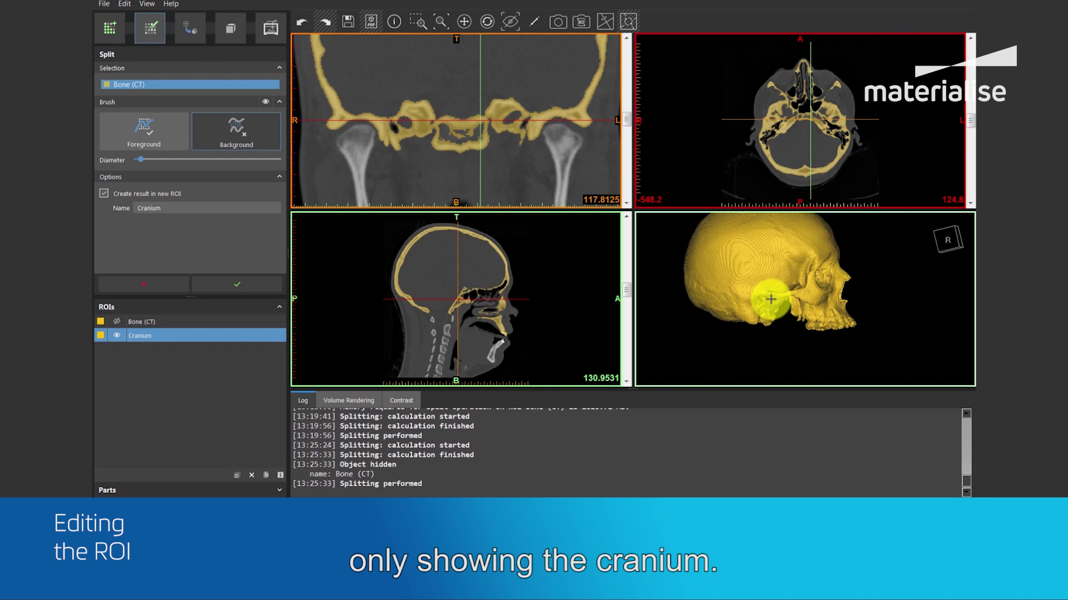
{"action": "mouse_move", "coordinate": [799, 286]}
{"action": "right_mouse_down"}
{"action": "mouse_move", "coordinate": [682, 291]}
{"action": "mouse_move", "coordinate": [795, 287]}
{"action": "right_mouse_up"}
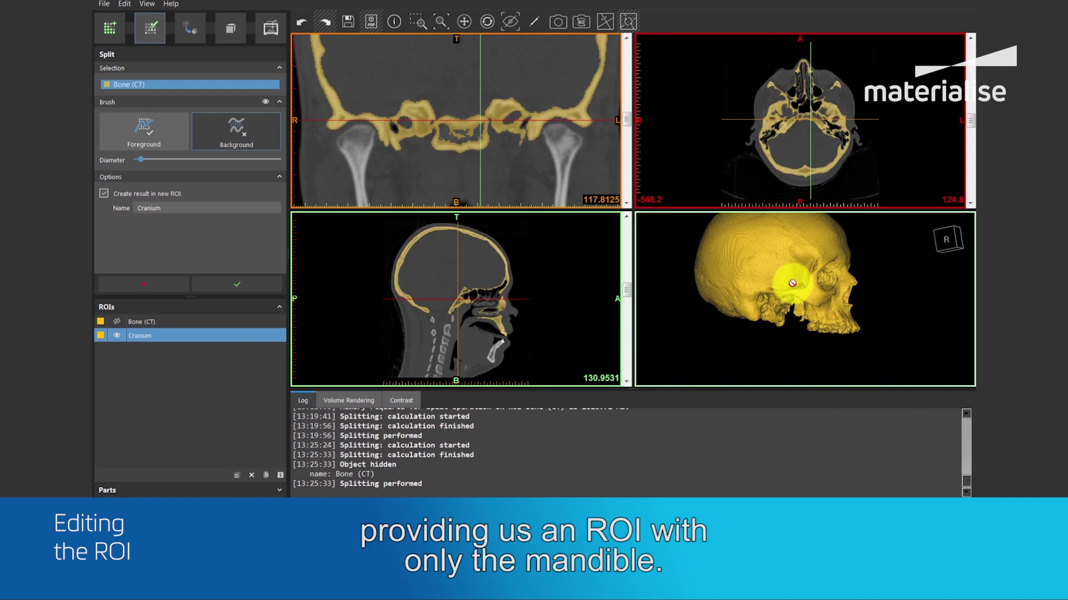
{"action": "left_click", "coordinate": [144, 284]}
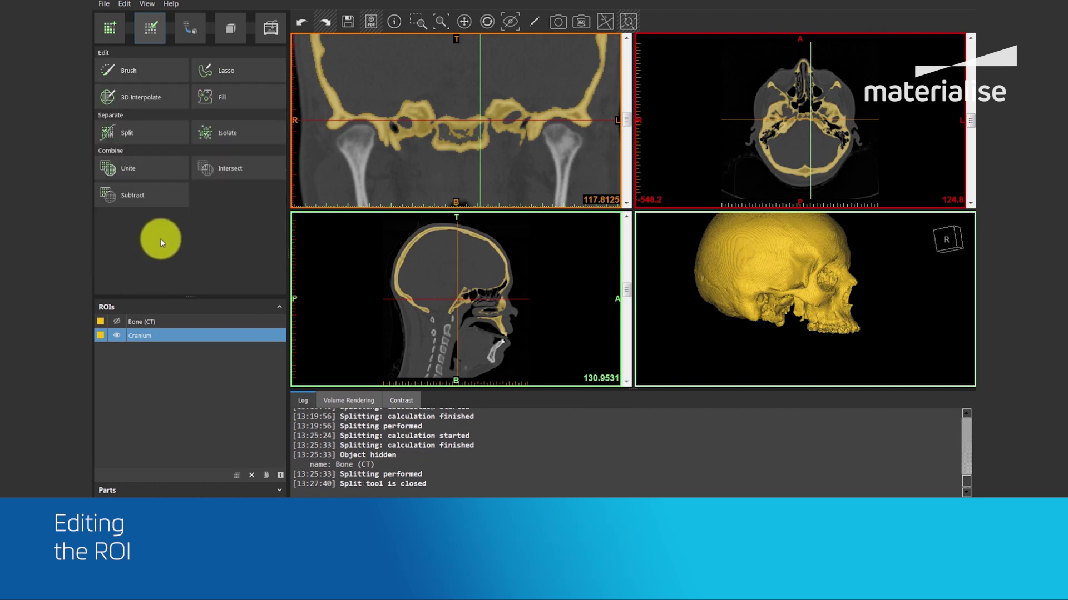
In Subtract, set the Selection to Bone (CT) instead of Cranium.
{"action": "left_click", "coordinate": [169, 196]}
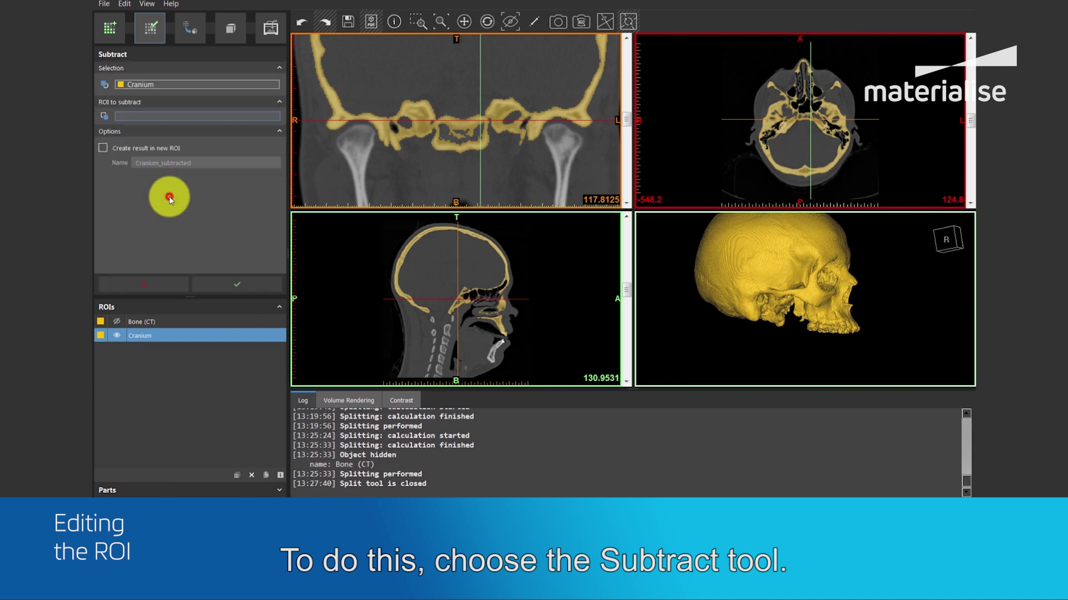
{"action": "left_click", "coordinate": [181, 86]}
{"action": "left_click", "coordinate": [180, 85]}
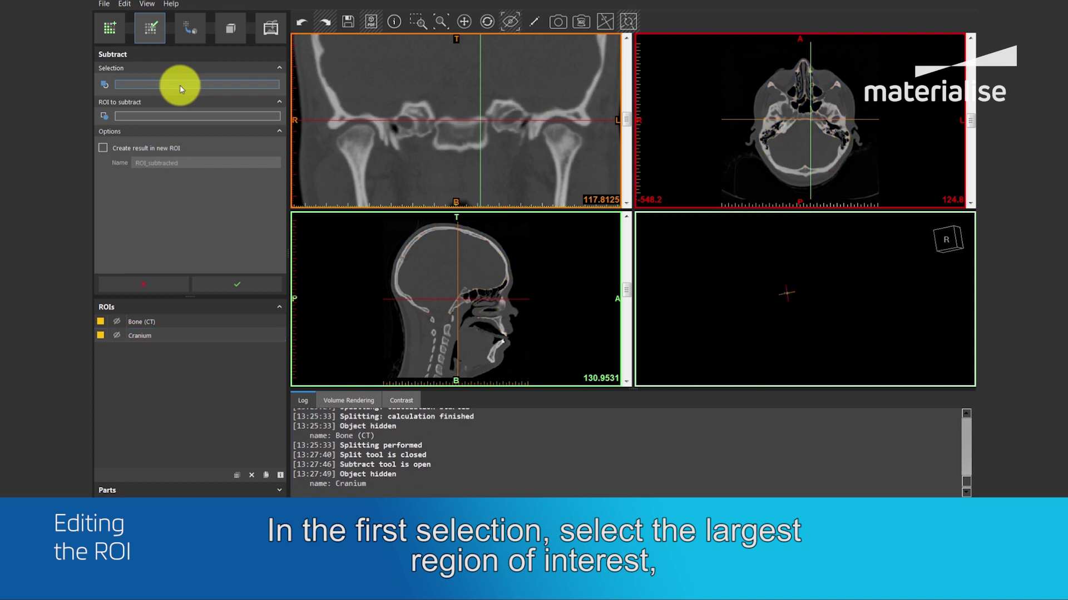
{"action": "left_click", "coordinate": [162, 322]}
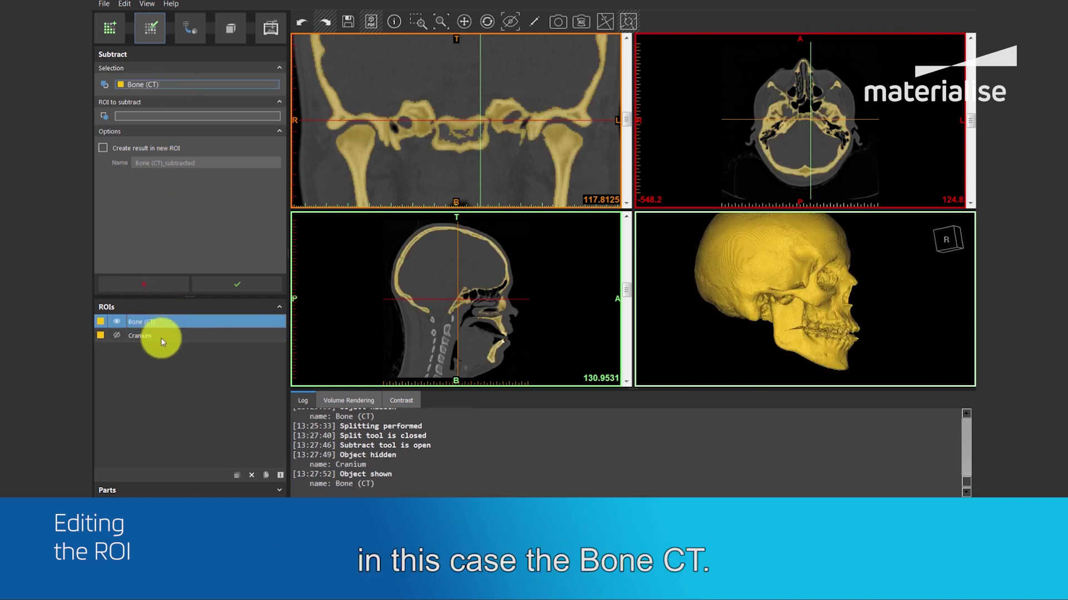
{"action": "left_click", "coordinate": [162, 337]}
{"action": "left_click", "coordinate": [158, 327]}
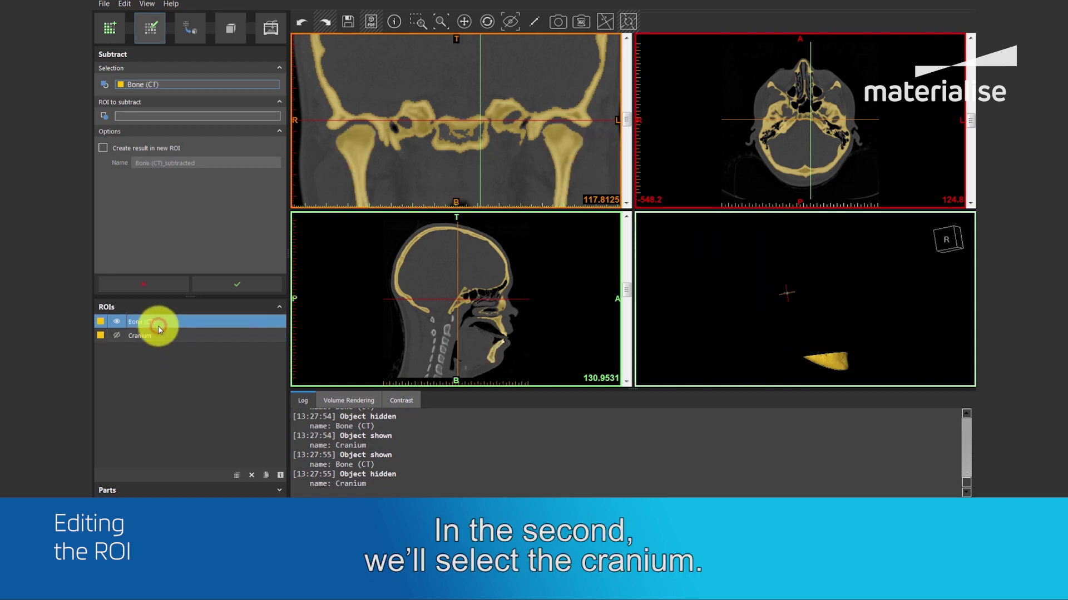
Choose Cranium as the ROI to subtract, with the result in a new ROI named Mandible.
{"action": "left_click", "coordinate": [151, 116]}
{"action": "left_click", "coordinate": [150, 337]}
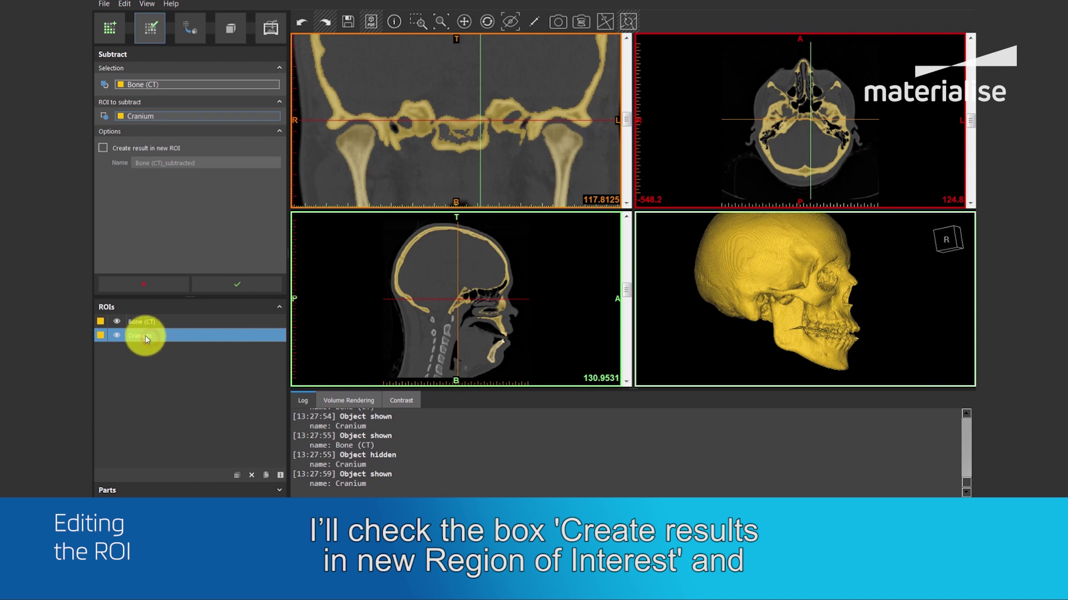
{"action": "left_click", "coordinate": [103, 148]}
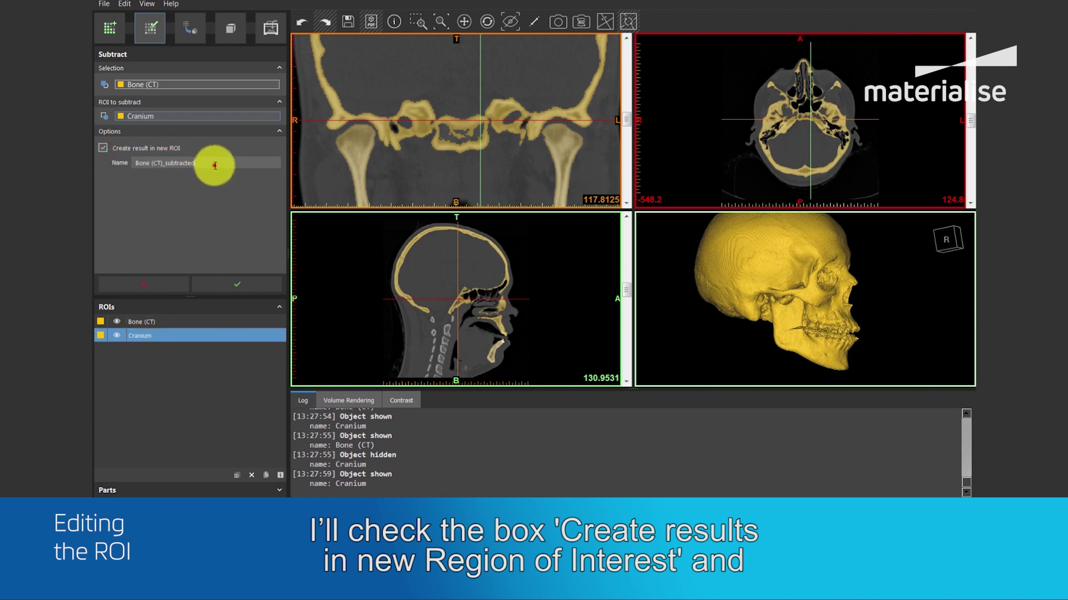
{"action": "left_click_drag", "start_coordinate": [207, 163], "coordinate": [103, 163]}
{"action": "type", "text": "M"}
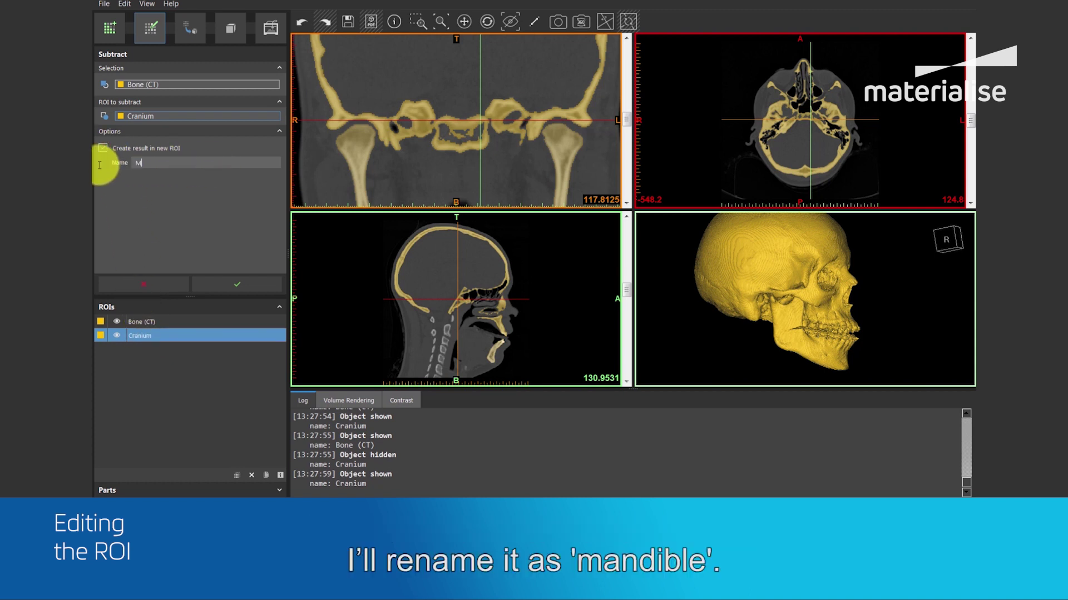
{"action": "type", "text": "andible"}
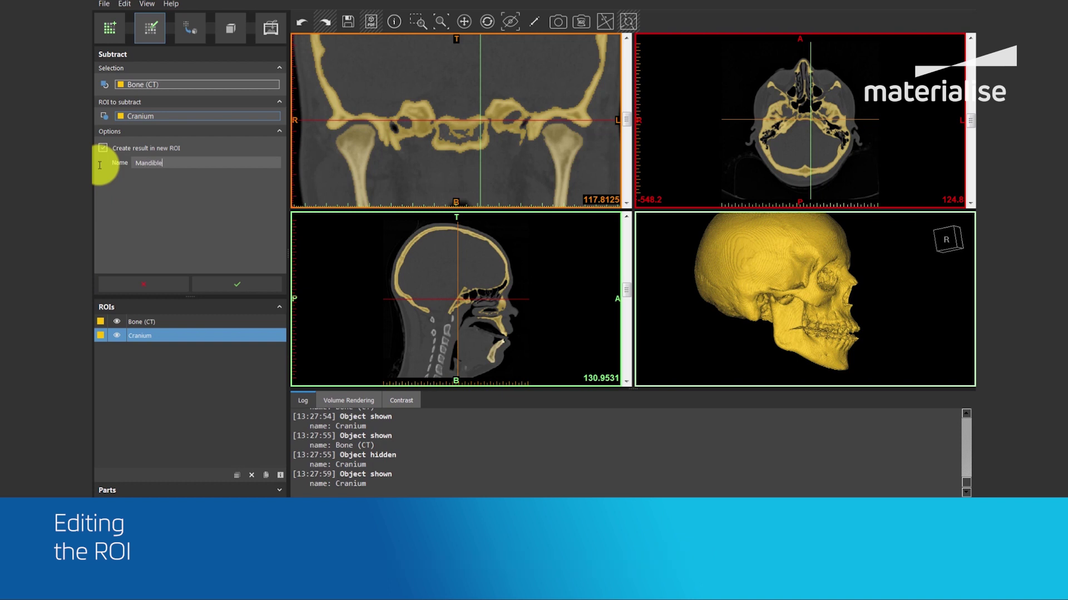
Apply the subtraction to produce the jaw-only Mandible ROI and rotate it in 3D to inspect.
{"action": "left_click", "coordinate": [244, 285]}
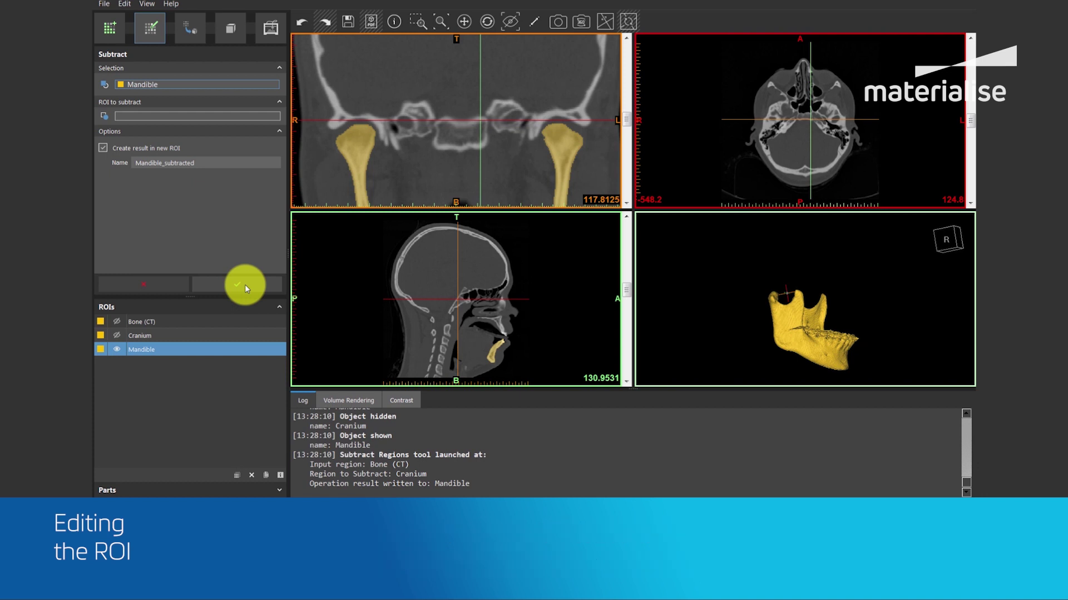
{"action": "right_click_drag", "start_coordinate": [762, 319], "coordinate": [740, 277]}
{"action": "scroll", "coordinate": [753, 300], "scroll_direction": "up", "scroll_amount": 10}
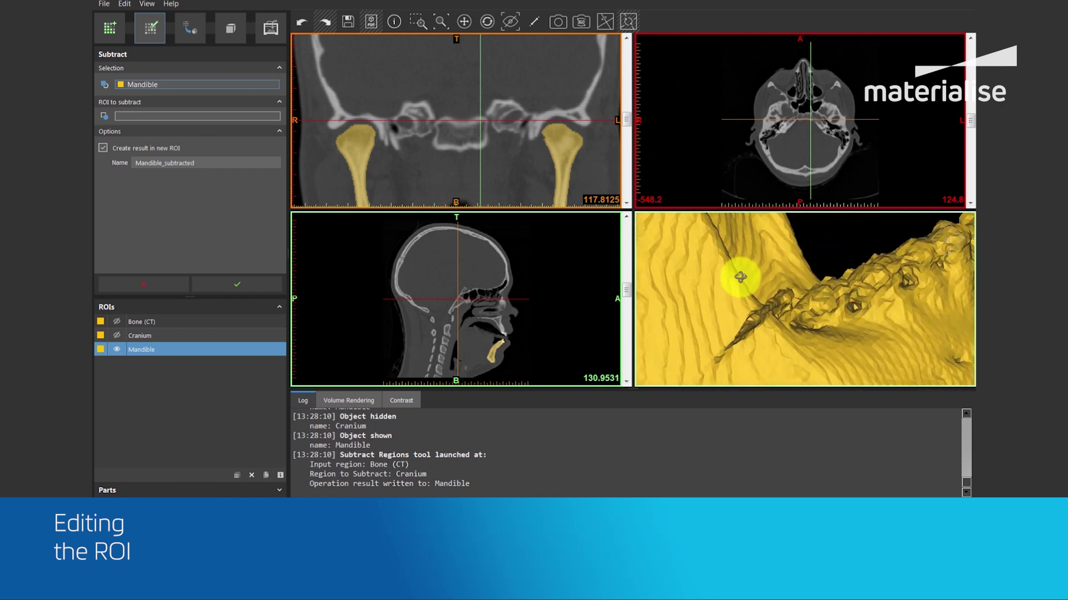
{"action": "scroll", "coordinate": [739, 278], "scroll_direction": "down", "scroll_amount": 10}
{"action": "right_click_drag", "start_coordinate": [745, 322], "coordinate": [767, 298]}
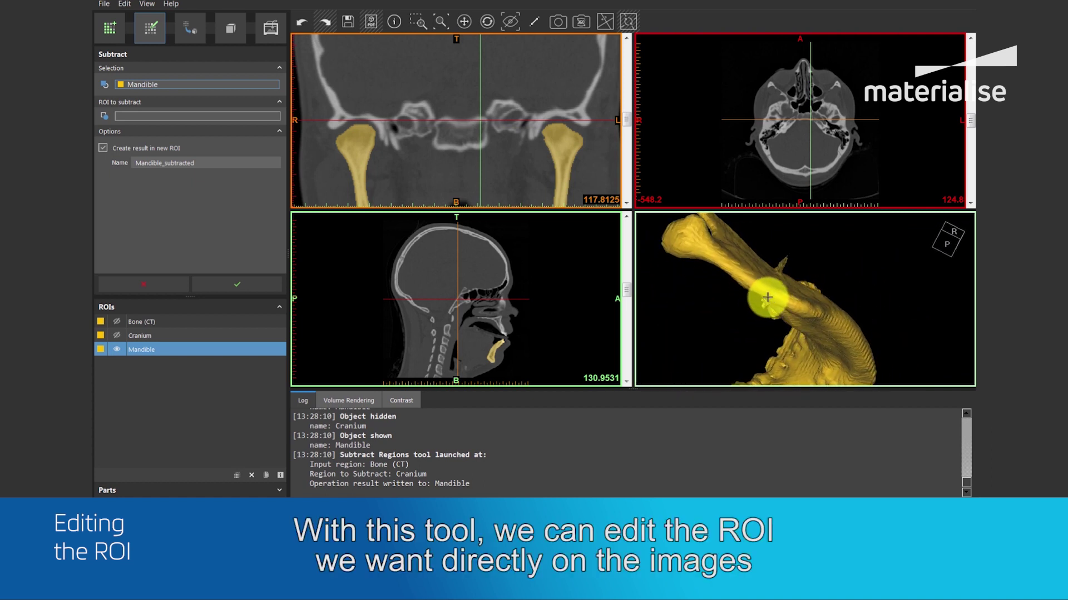
Lasso-erase three stray fragments from the Mandible ROI in the 3D view.
{"action": "left_click", "coordinate": [161, 285]}
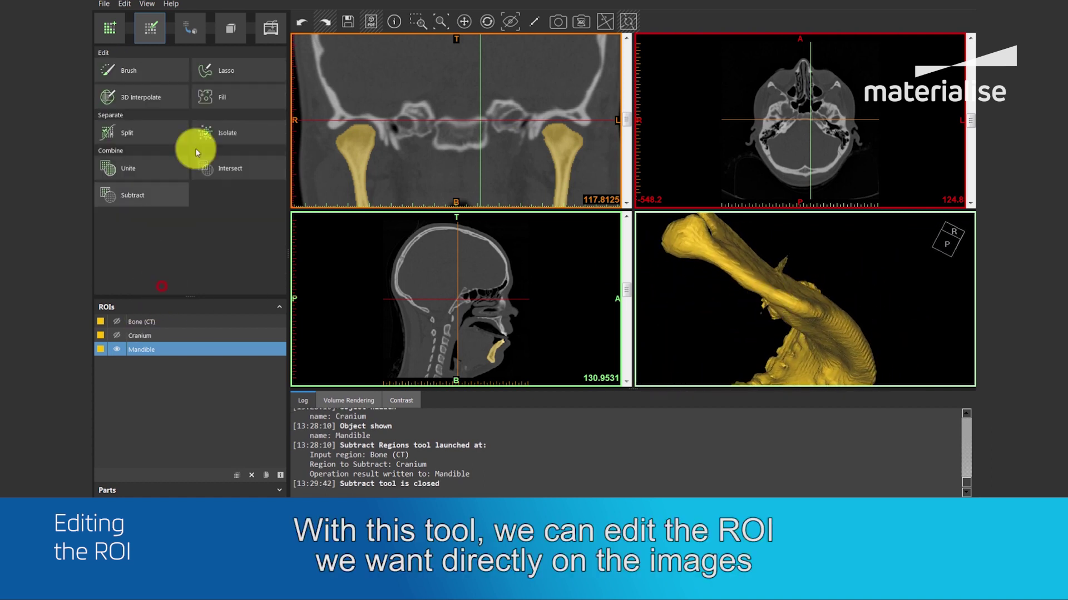
{"action": "left_click", "coordinate": [248, 69]}
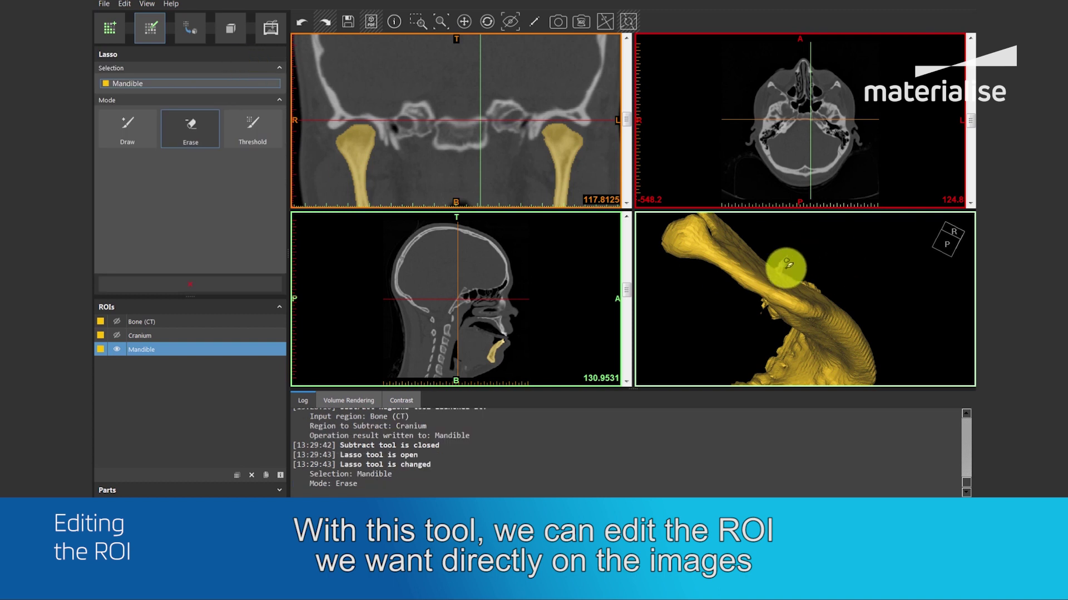
{"action": "scroll", "coordinate": [787, 266], "scroll_direction": "up", "scroll_amount": 5}
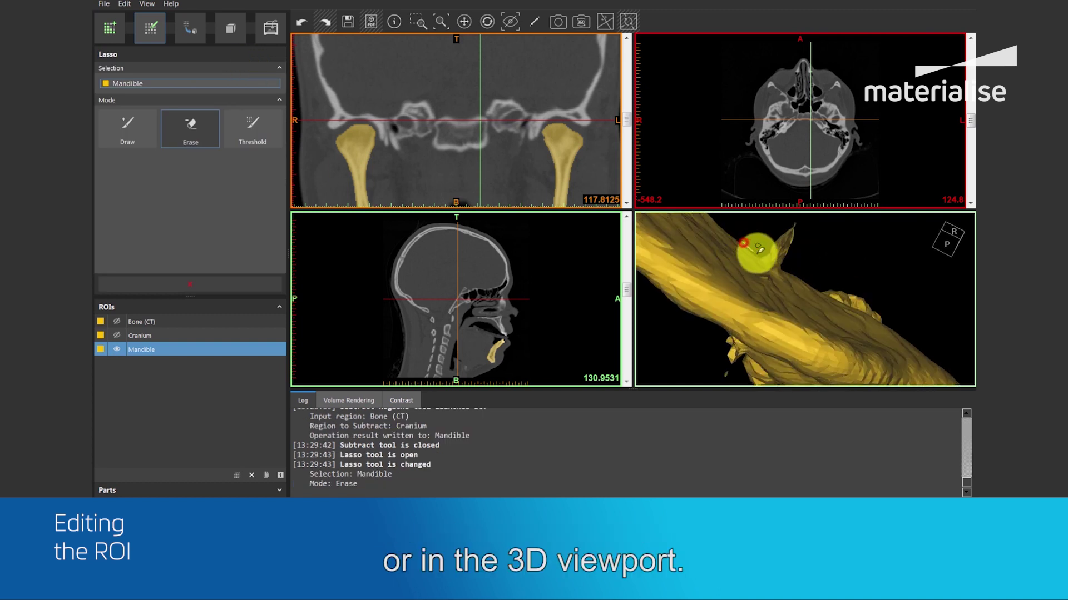
{"action": "scroll", "coordinate": [751, 246], "scroll_direction": "up", "scroll_amount": 2}
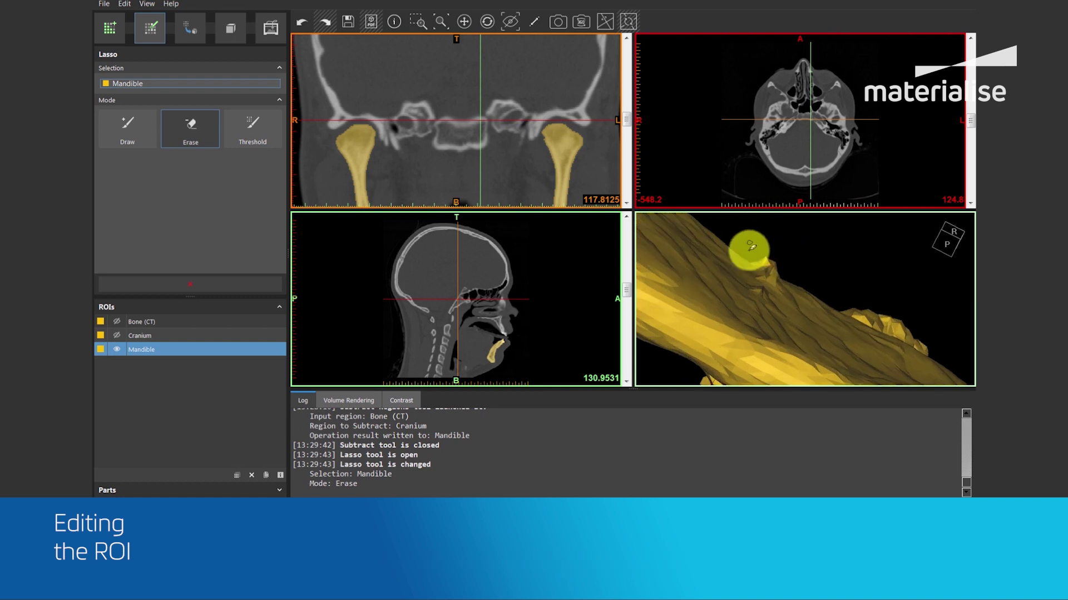
{"action": "right_click_drag", "start_coordinate": [731, 231], "coordinate": [771, 253]}
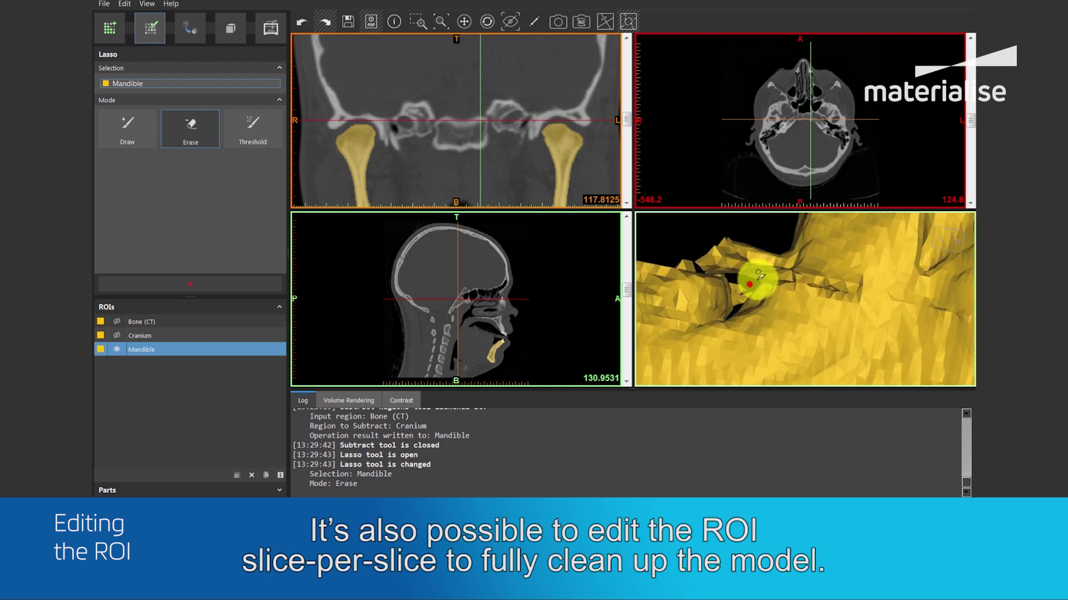
{"action": "mouse_move", "coordinate": [765, 271]}
{"action": "left_mouse_down"}
{"action": "mouse_move", "coordinate": [689, 228]}
{"action": "mouse_move", "coordinate": [675, 250]}
{"action": "mouse_move", "coordinate": [702, 266]}
{"action": "left_mouse_up"}
{"action": "right_click_drag", "start_coordinate": [702, 266], "coordinate": [741, 261]}
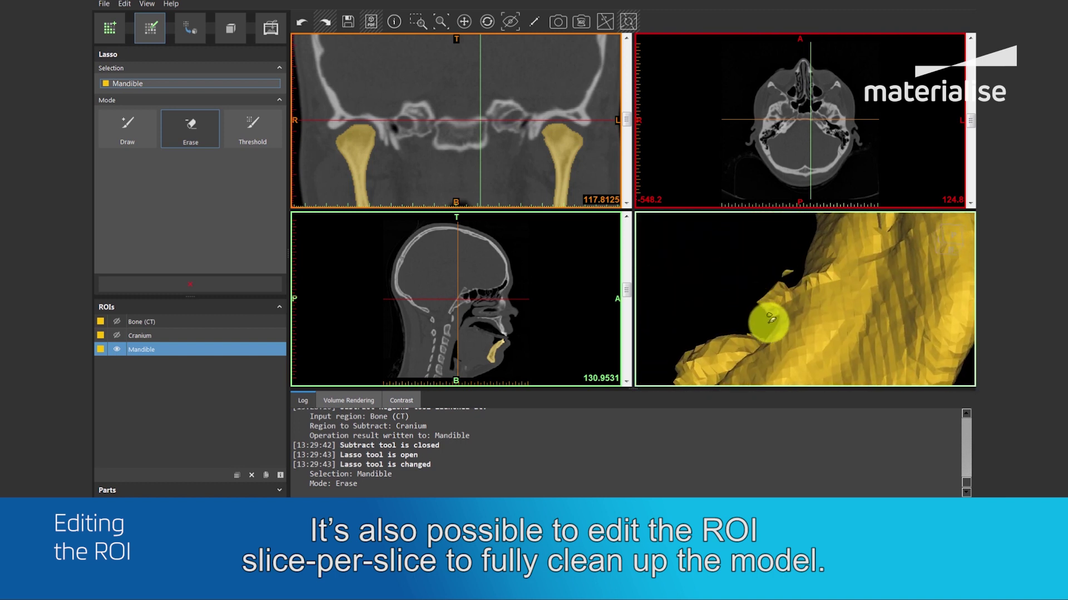
{"action": "mouse_move", "coordinate": [769, 320]}
{"action": "left_mouse_down"}
{"action": "mouse_move", "coordinate": [800, 262]}
{"action": "mouse_move", "coordinate": [703, 300]}
{"action": "left_mouse_up"}
{"action": "mouse_move", "coordinate": [662, 303]}
{"action": "right_mouse_down"}
{"action": "mouse_move", "coordinate": [754, 290]}
{"action": "mouse_move", "coordinate": [826, 293]}
{"action": "mouse_move", "coordinate": [851, 310]}
{"action": "mouse_move", "coordinate": [921, 291]}
{"action": "mouse_move", "coordinate": [903, 302]}
{"action": "mouse_move", "coordinate": [870, 292]}
{"action": "right_mouse_up"}
{"action": "mouse_move", "coordinate": [872, 294]}
{"action": "left_mouse_down"}
{"action": "mouse_move", "coordinate": [900, 238]}
{"action": "mouse_move", "coordinate": [881, 268]}
{"action": "mouse_move", "coordinate": [885, 260]}
{"action": "mouse_move", "coordinate": [920, 308]}
{"action": "mouse_move", "coordinate": [931, 280]}
{"action": "mouse_move", "coordinate": [886, 272]}
{"action": "mouse_move", "coordinate": [856, 280]}
{"action": "mouse_move", "coordinate": [866, 318]}
{"action": "left_mouse_up"}
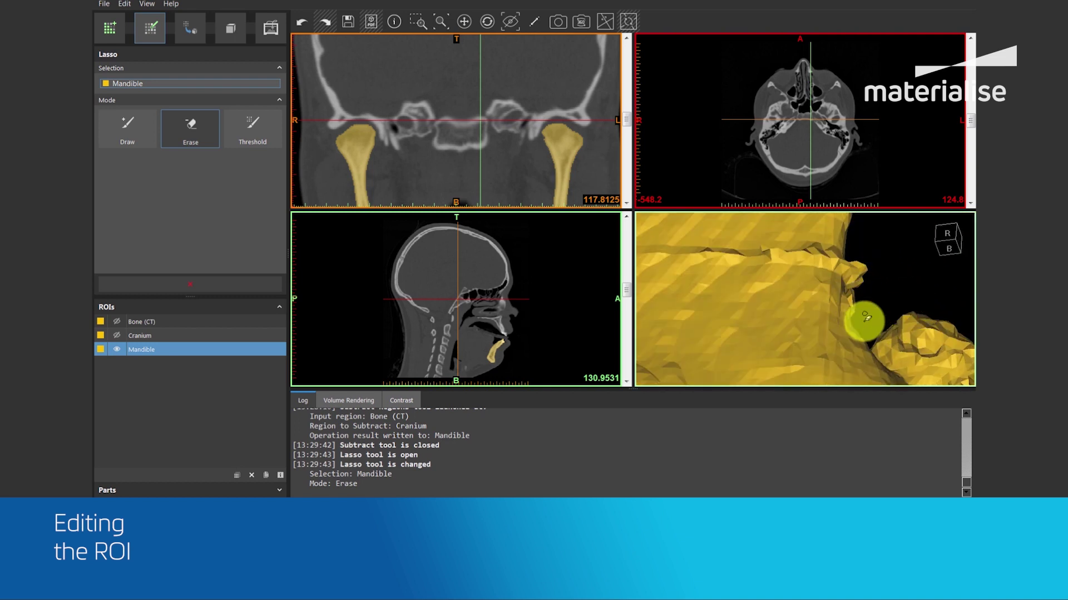
Generate solid Mandible and Cranium parts from their ROIs with Solid Part.
{"action": "left_click", "coordinate": [175, 288]}
{"action": "mouse_move", "coordinate": [934, 267]}
{"action": "right_mouse_down"}
{"action": "mouse_move", "coordinate": [839, 281]}
{"action": "mouse_move", "coordinate": [830, 293]}
{"action": "mouse_move", "coordinate": [767, 290]}
{"action": "mouse_move", "coordinate": [803, 298]}
{"action": "right_mouse_up"}
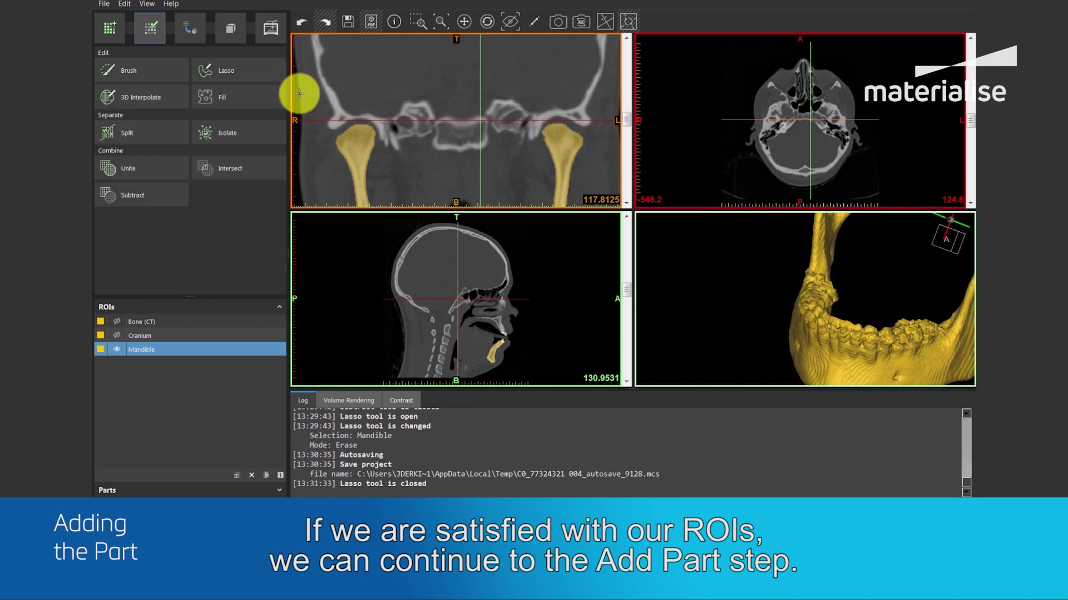
{"action": "left_click", "coordinate": [188, 31]}
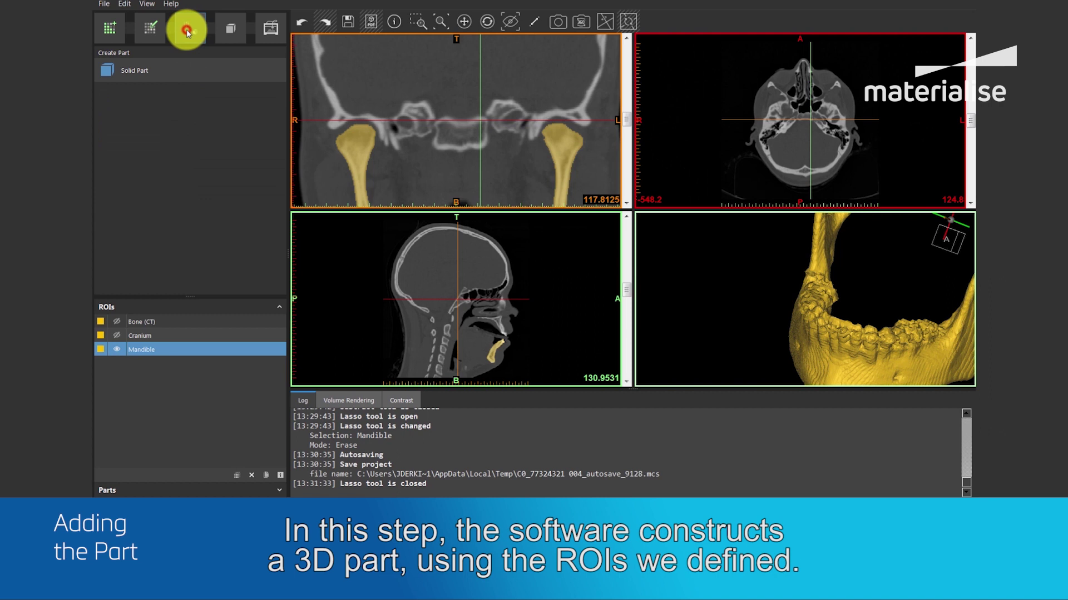
{"action": "left_click", "coordinate": [175, 74]}
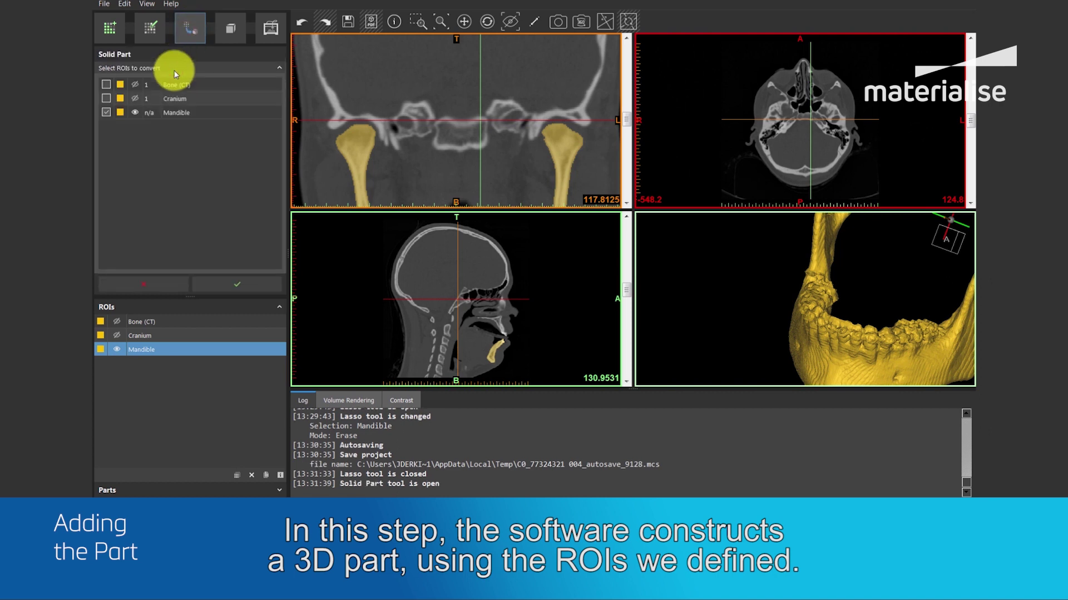
{"action": "left_click", "coordinate": [105, 99]}
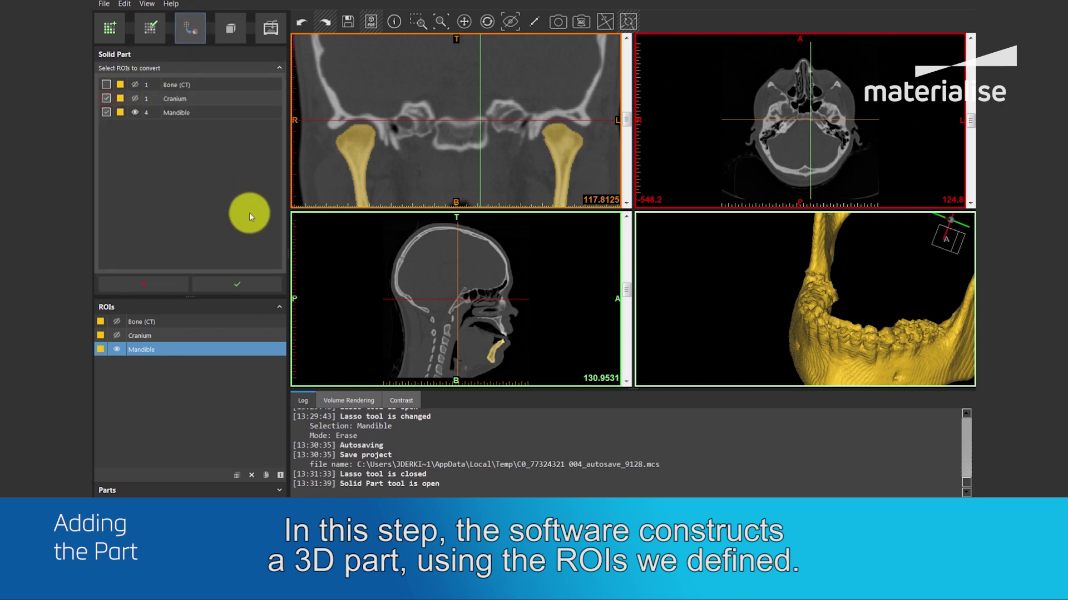
{"action": "left_click", "coordinate": [252, 281]}
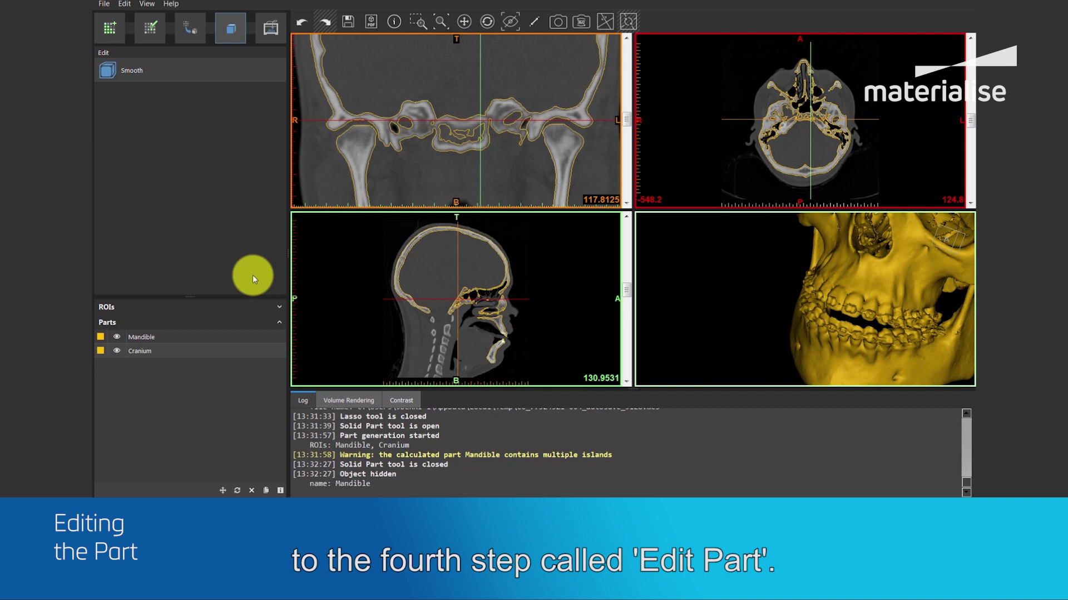
{"action": "double_click", "coordinate": [447, 112]}
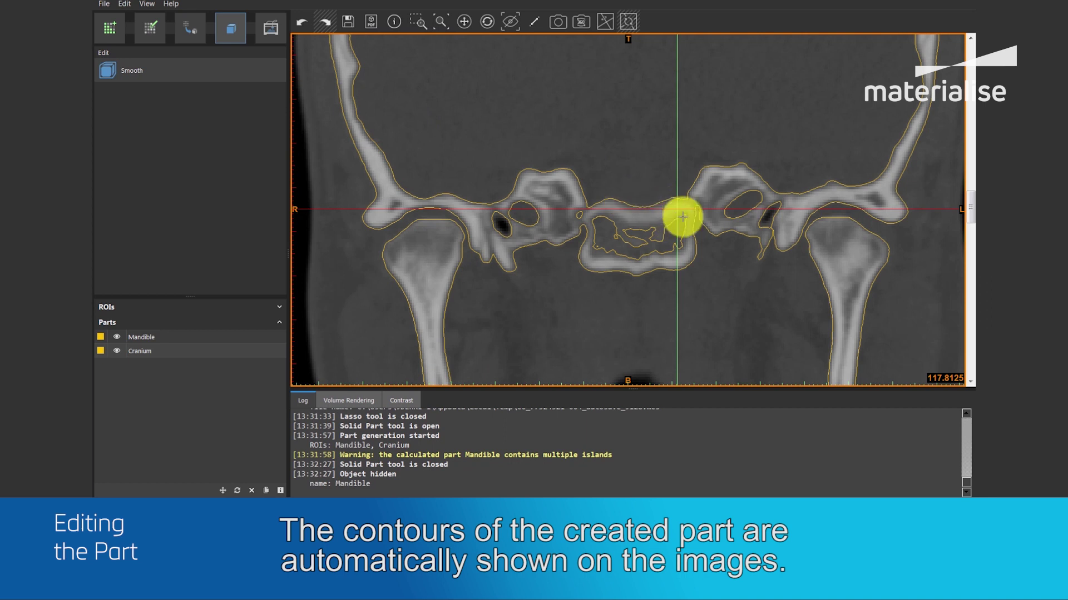
{"action": "scroll", "coordinate": [688, 270], "scroll_direction": "up", "scroll_amount": 3}
{"action": "scroll", "coordinate": [689, 270], "scroll_direction": "down", "scroll_amount": 15}
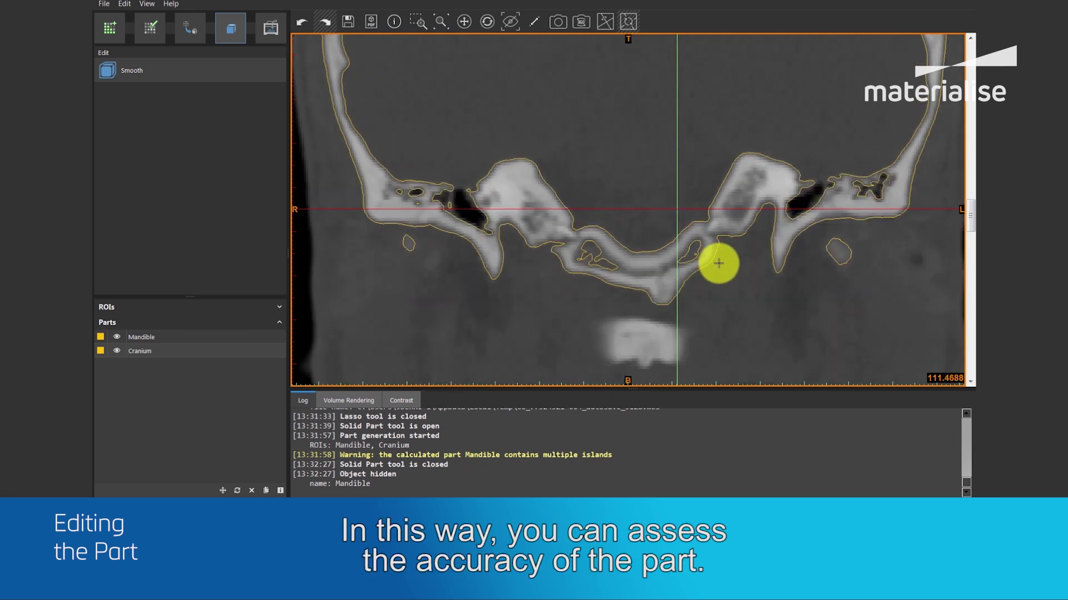
{"action": "scroll", "coordinate": [610, 243], "scroll_direction": "down", "scroll_amount": 8}
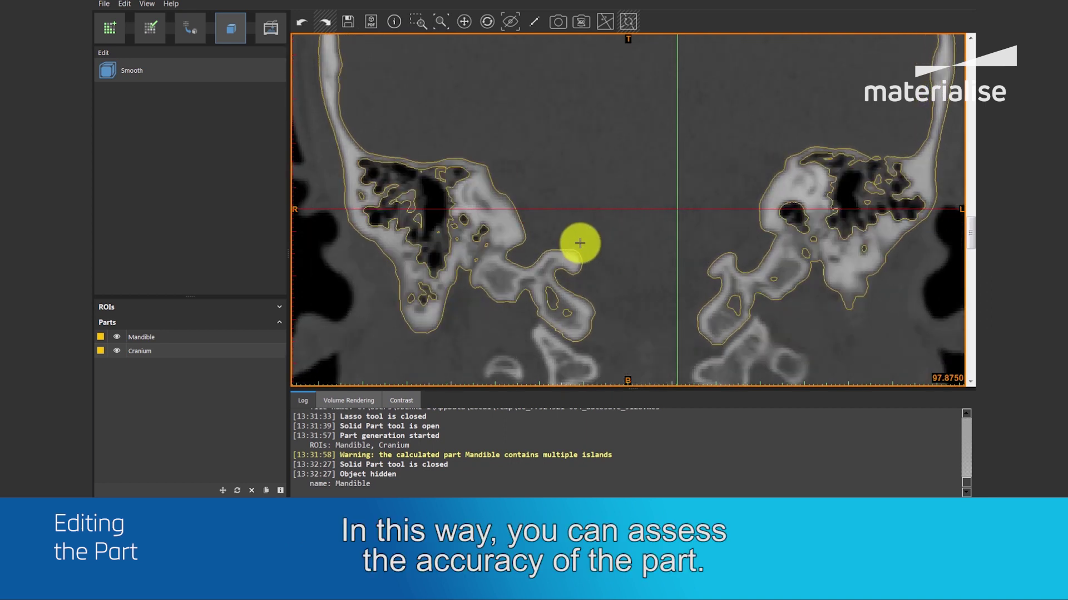
{"action": "double_click", "coordinate": [580, 243]}
{"action": "mouse_move", "coordinate": [896, 295]}
{"action": "left_mouse_down"}
{"action": "mouse_move", "coordinate": [806, 305]}
{"action": "mouse_move", "coordinate": [788, 281]}
{"action": "mouse_move", "coordinate": [753, 267]}
{"action": "mouse_move", "coordinate": [811, 267]}
{"action": "mouse_move", "coordinate": [805, 291]}
{"action": "mouse_move", "coordinate": [880, 291]}
{"action": "left_mouse_up"}
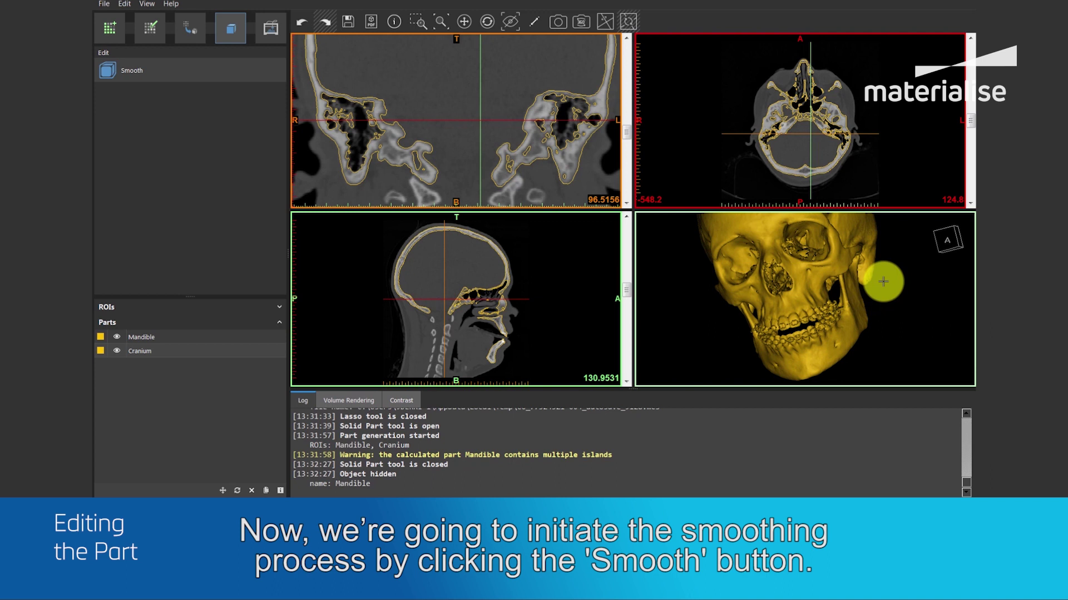
Smooth both parts with Detail 0,50 and Fill Cavities Under 0,5 mm into new parts.
{"action": "left_click", "coordinate": [206, 74]}
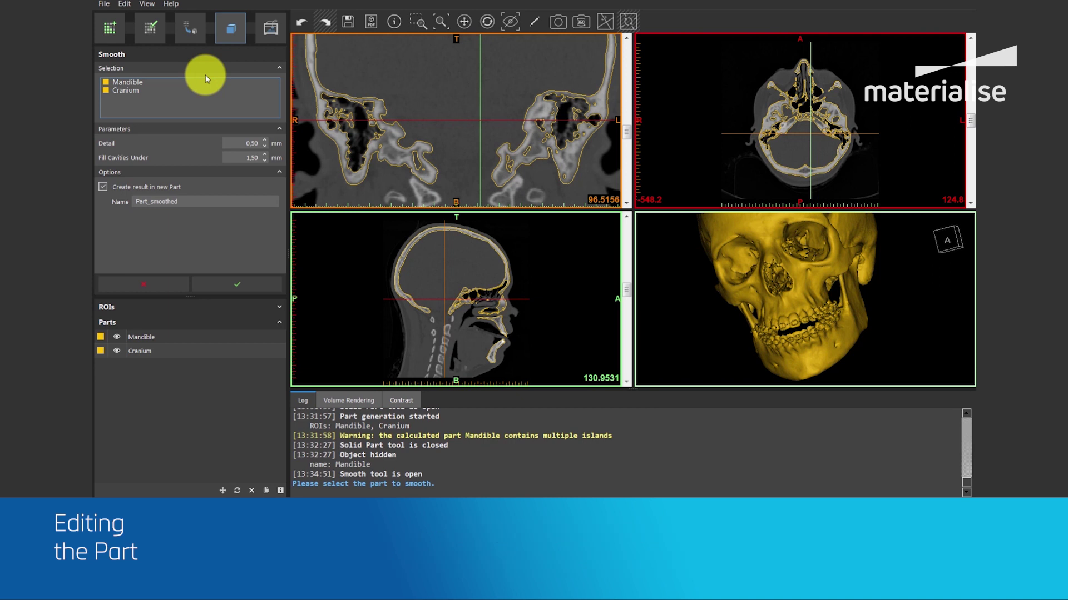
{"action": "left_click", "coordinate": [248, 143]}
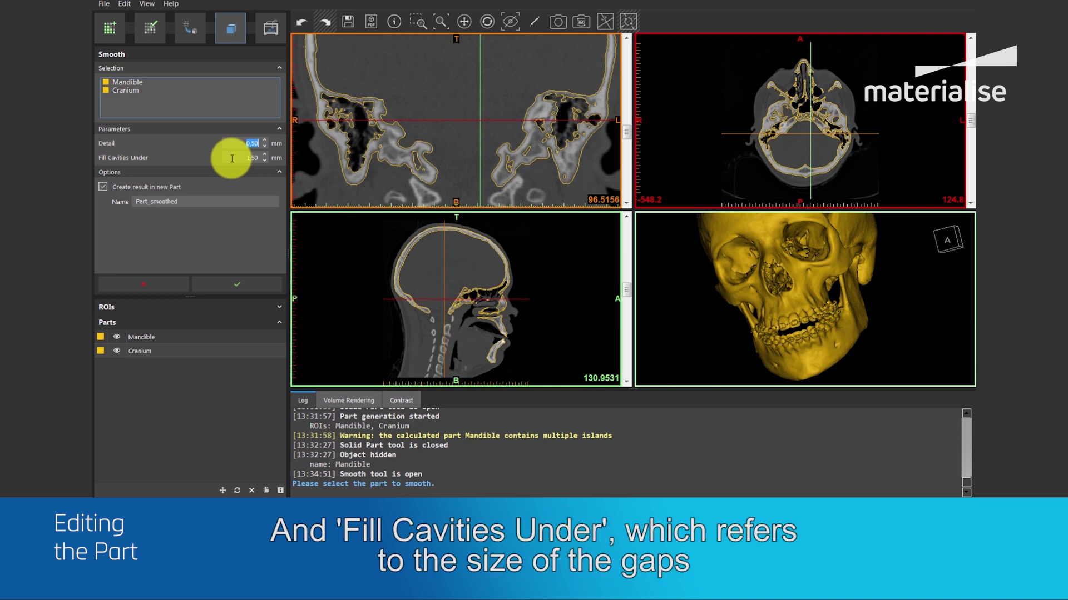
{"action": "double_click", "coordinate": [231, 158]}
{"action": "type", "text": "0,5"}
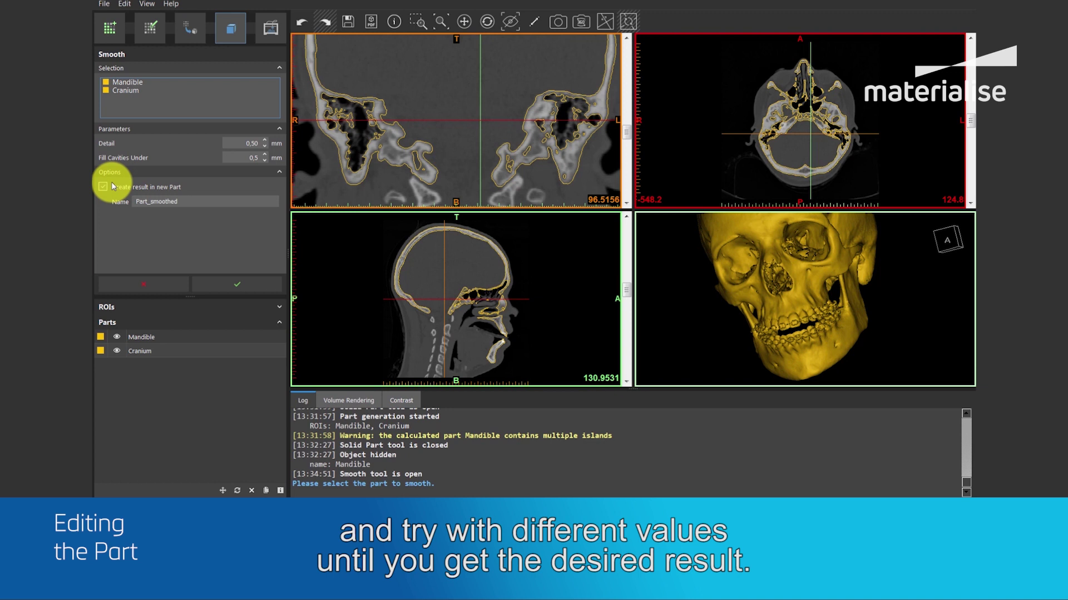
{"action": "left_click", "coordinate": [248, 284]}
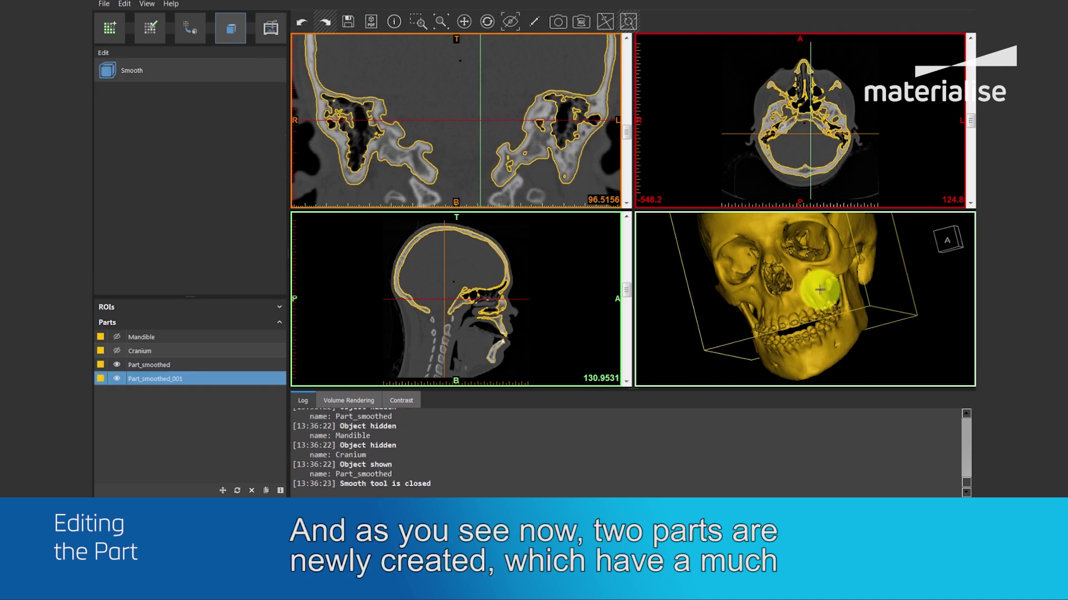
Rename Part_smoothed to Mandible_smoothed.
{"action": "double_click", "coordinate": [820, 289]}
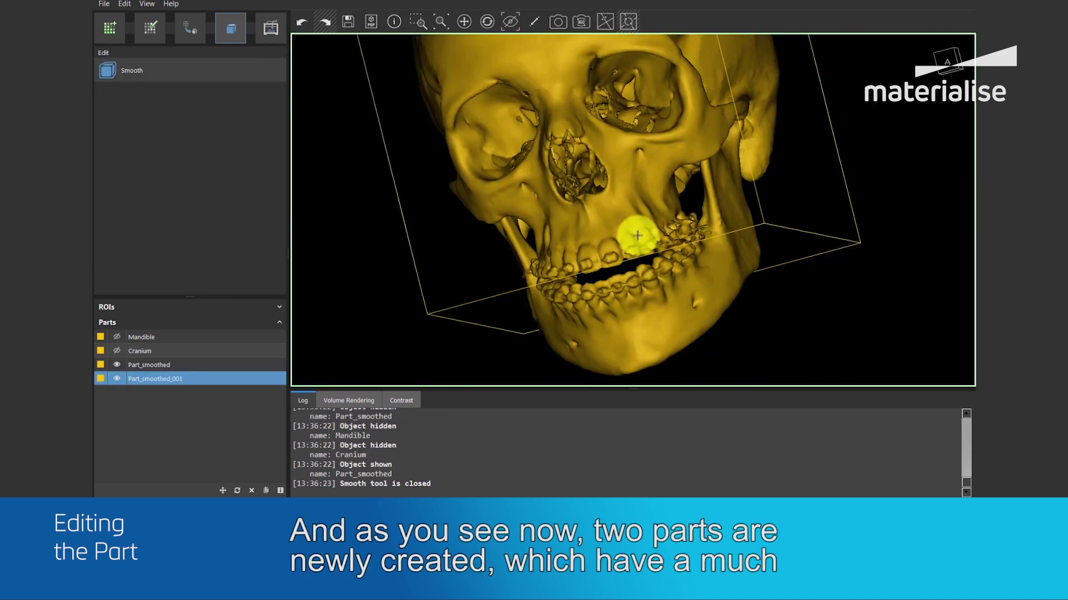
{"action": "right_click_drag", "start_coordinate": [622, 200], "coordinate": [619, 264]}
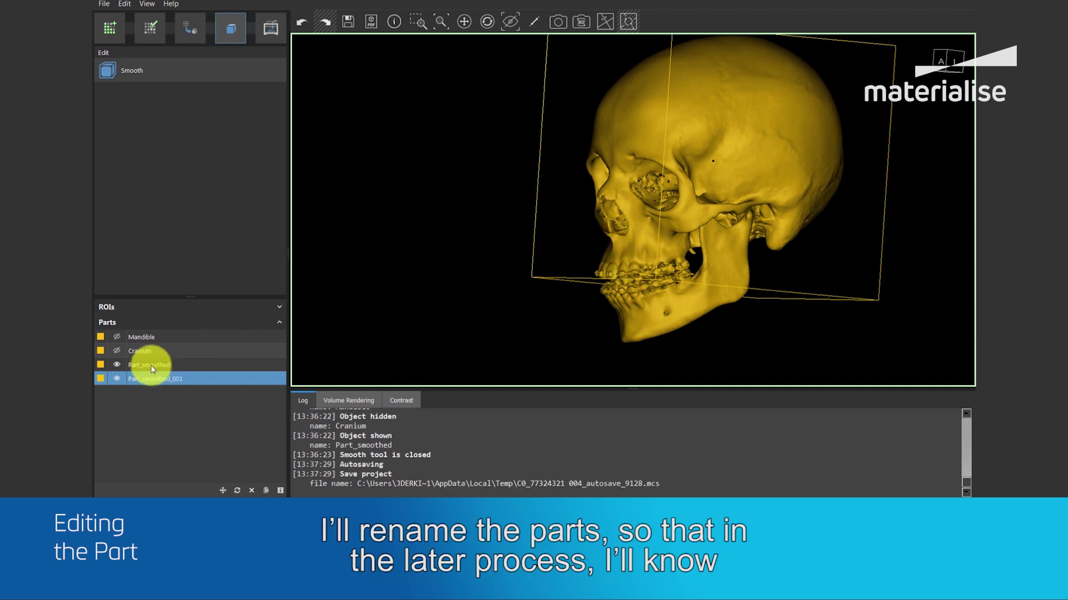
{"action": "double_click", "coordinate": [136, 371]}
{"action": "double_click", "coordinate": [134, 365]}
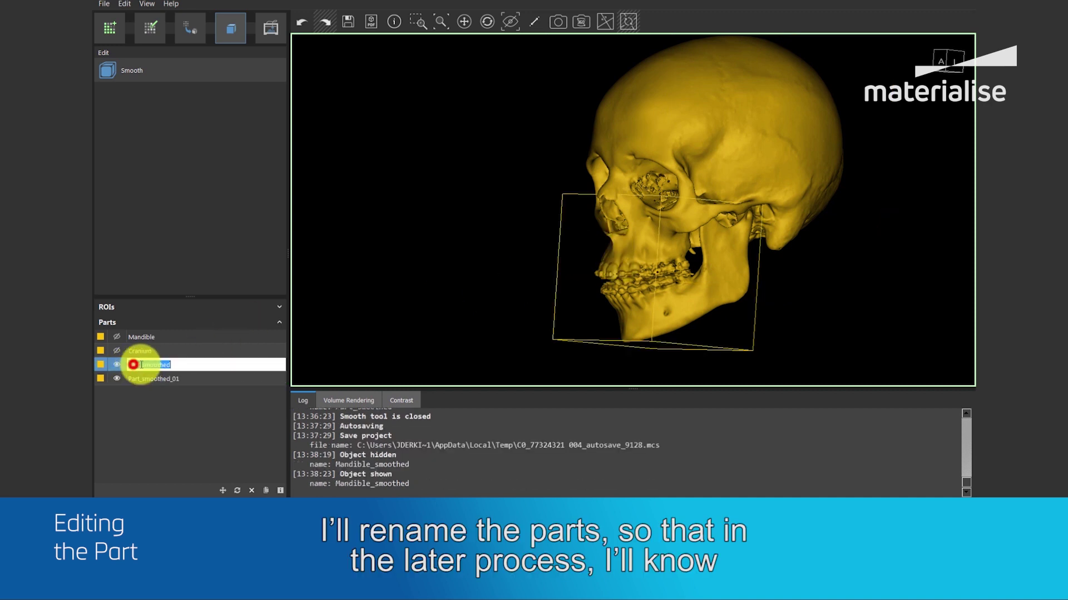
{"action": "left_click_drag", "start_coordinate": [139, 365], "coordinate": [106, 352]}
{"action": "type", "text": "Mandible"}
Rename the second smoothed part to Cranium_smoothed.
{"action": "double_click", "coordinate": [151, 380]}
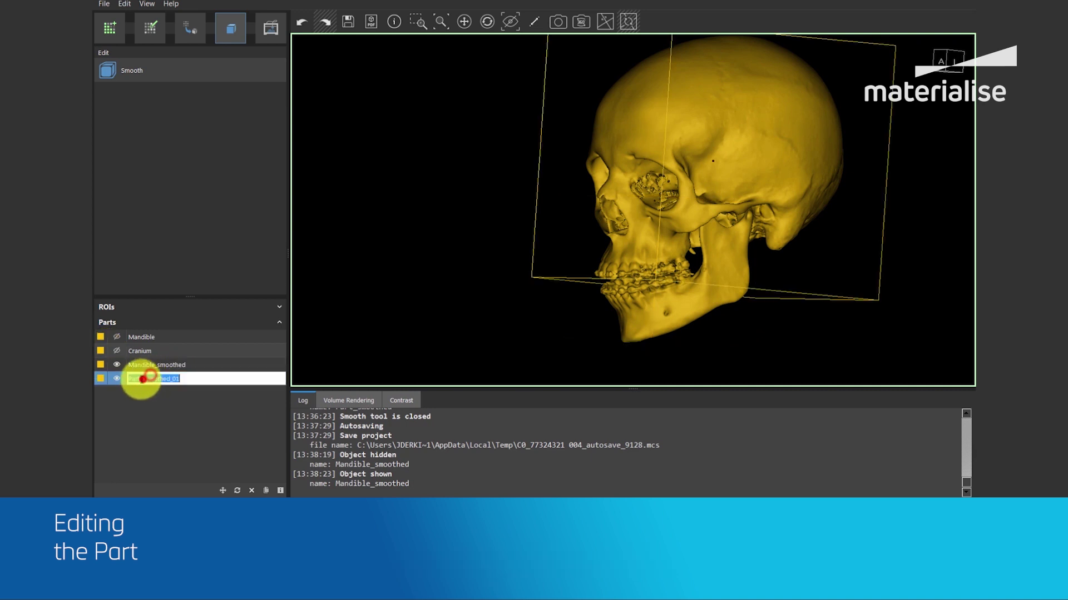
{"action": "left_click_drag", "start_coordinate": [140, 379], "coordinate": [128, 378]}
{"action": "type", "text": "Cranium"}
{"action": "left_click", "coordinate": [204, 381]}
{"action": "key", "text": "BackSpace"}
{"action": "key", "text": "BackSpace"}
{"action": "key", "text": "BackSpace"}
{"action": "key", "text": "Return"}
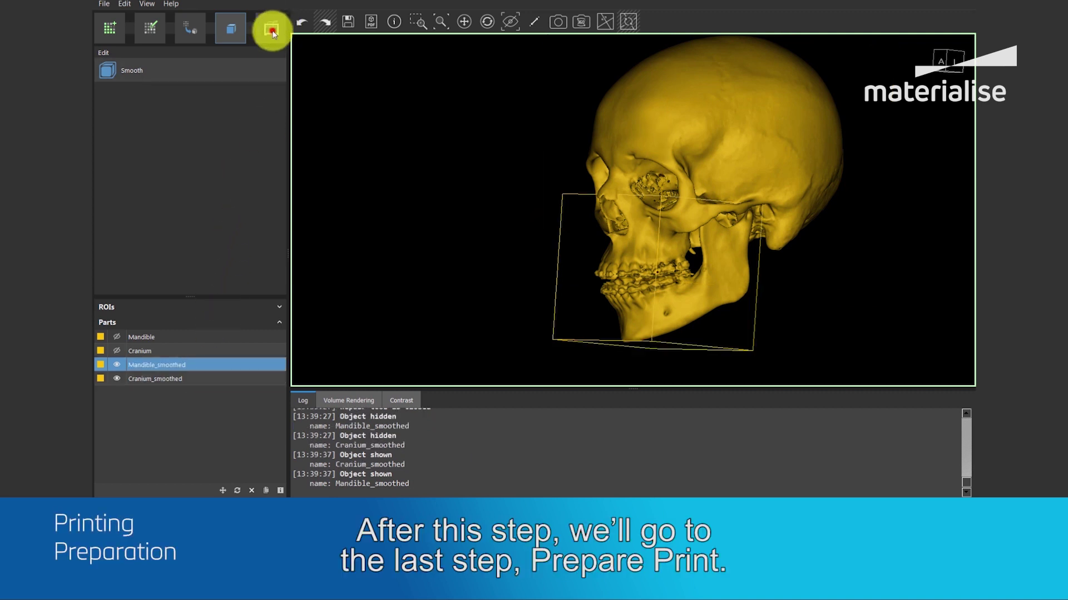
Diagnose Mandible_smoothed as print-ready with Repair, hide it, and bring up Cranium_smoothed.
{"action": "left_click", "coordinate": [272, 29]}
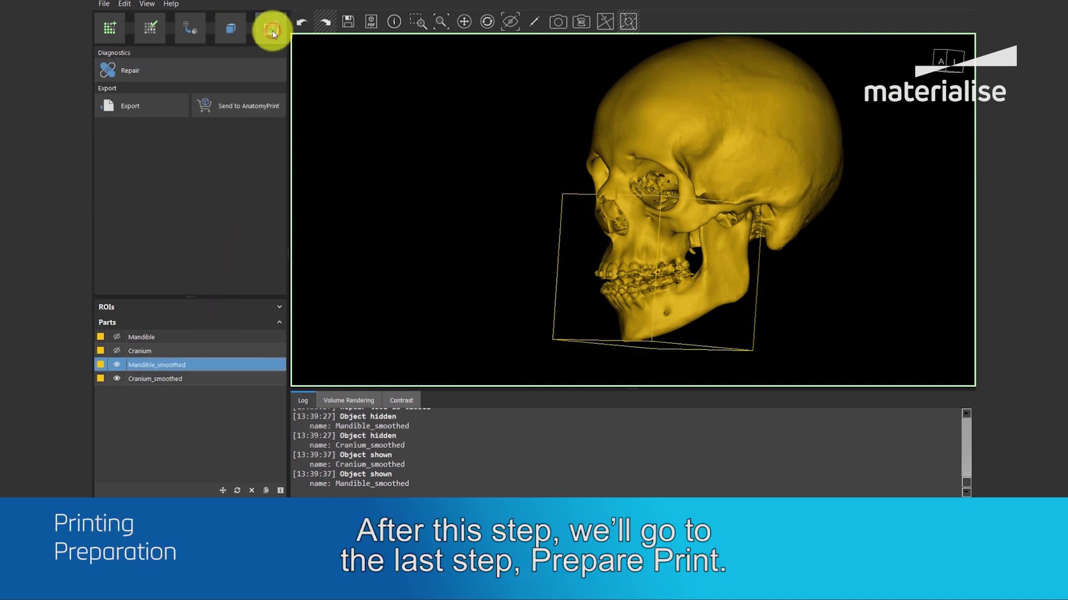
{"action": "left_click", "coordinate": [258, 71]}
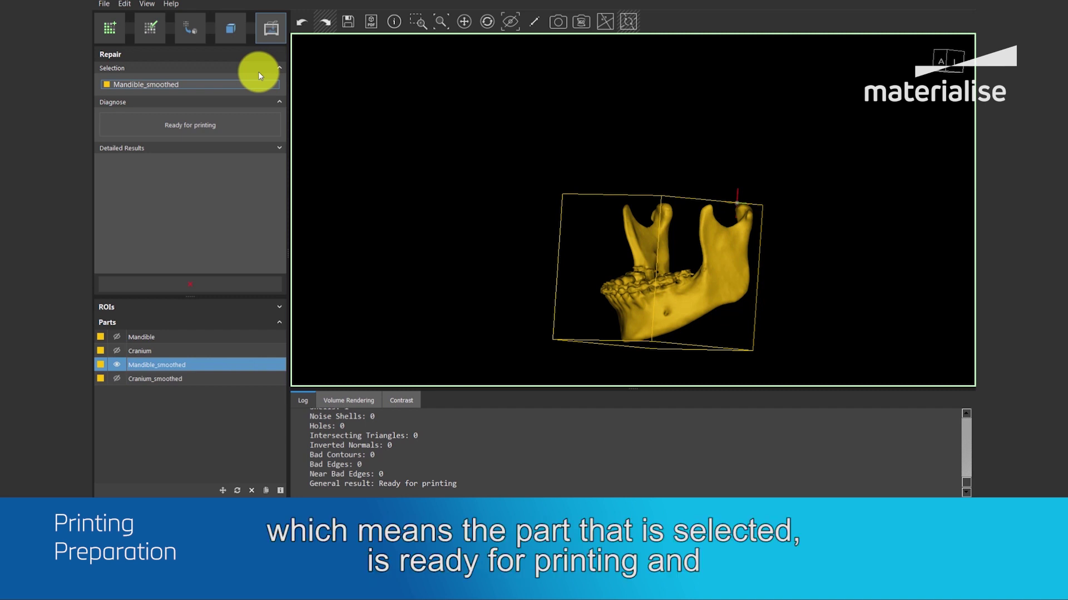
{"action": "left_click", "coordinate": [206, 86]}
{"action": "key", "text": "h"}
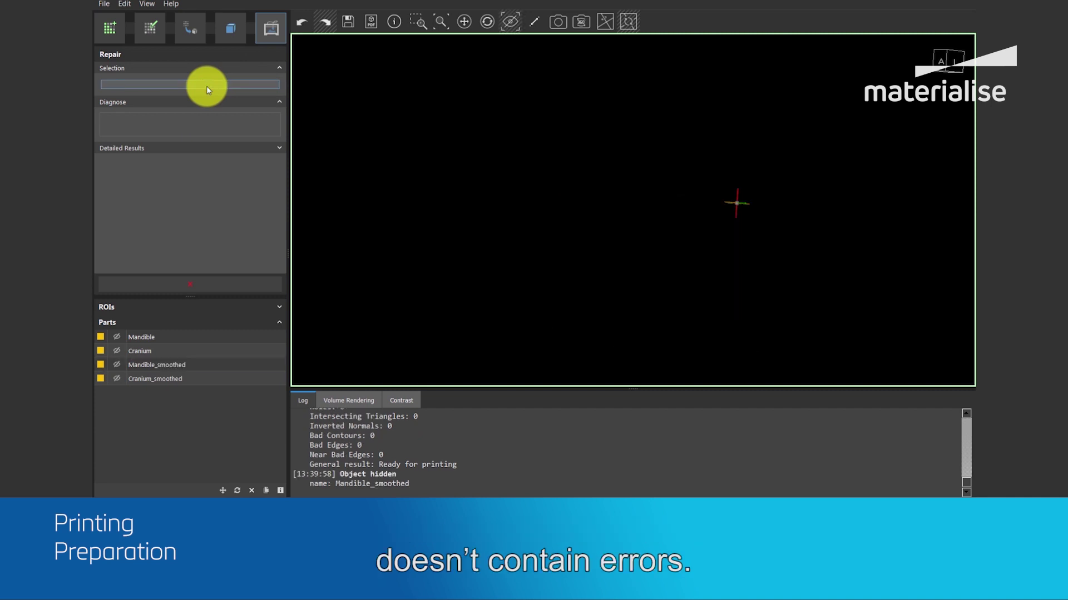
{"action": "left_click", "coordinate": [161, 380]}
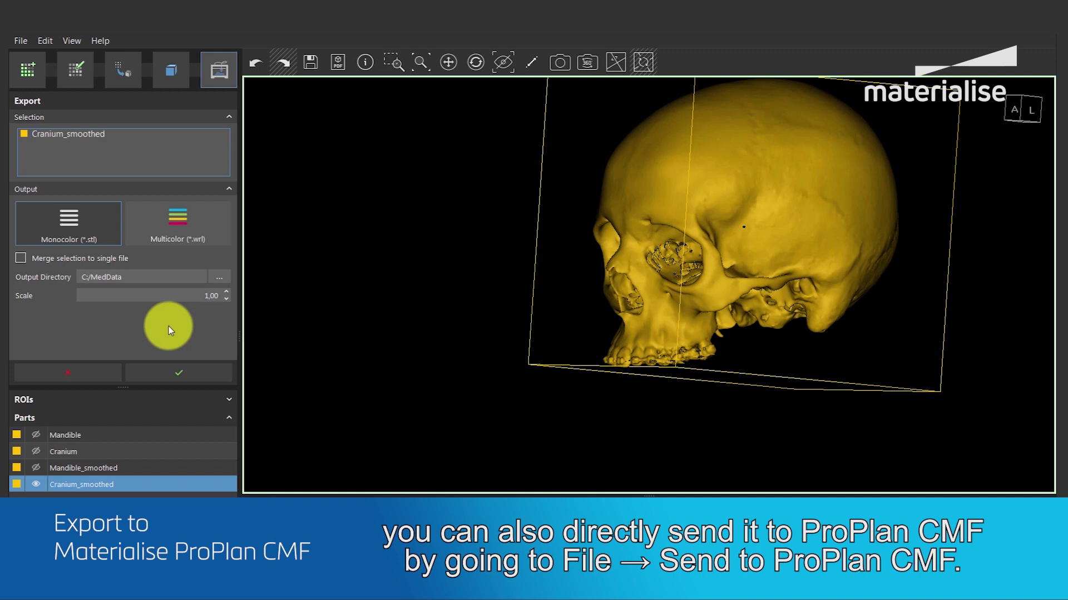
Send the project to ProPlan CMF via File > Send to ProPlan CMF.
{"action": "left_click", "coordinate": [20, 40]}
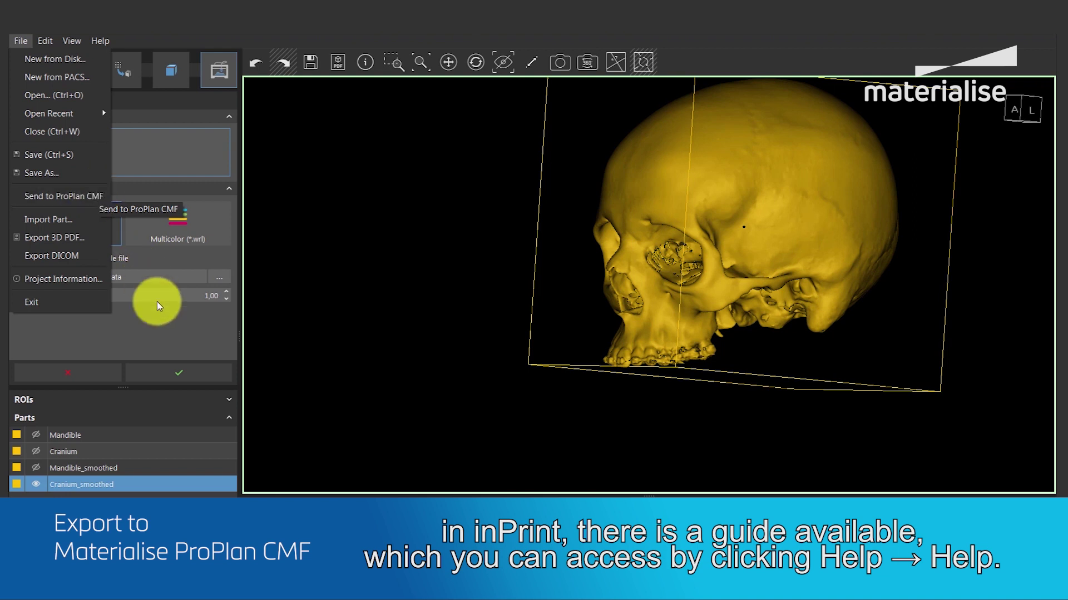
{"action": "left_click", "coordinate": [165, 331]}
{"action": "left_click", "coordinate": [106, 43]}
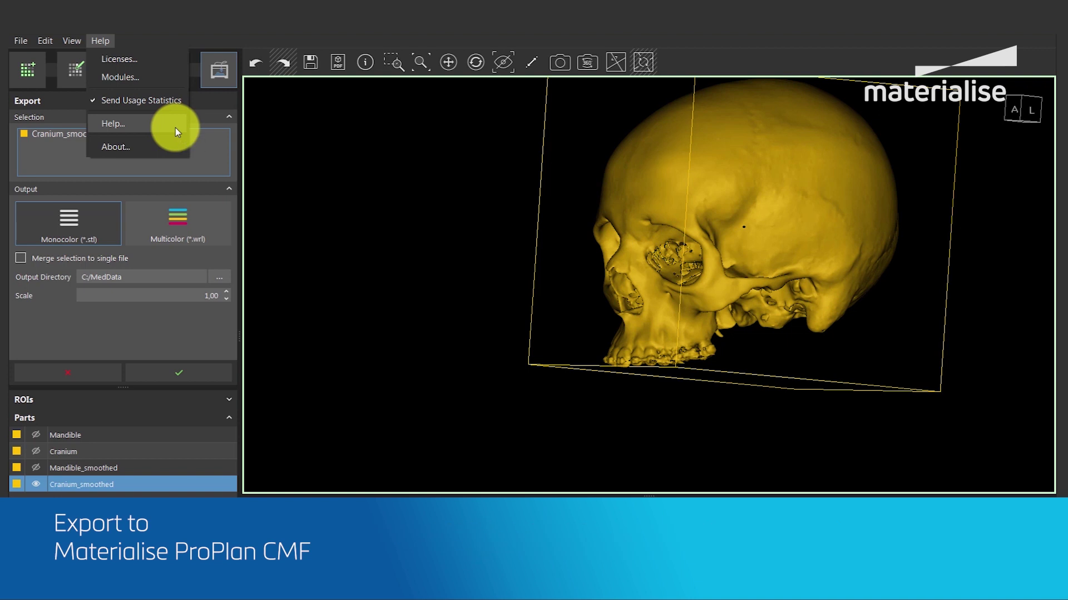
{"action": "mouse_move", "coordinate": [21, 41]}
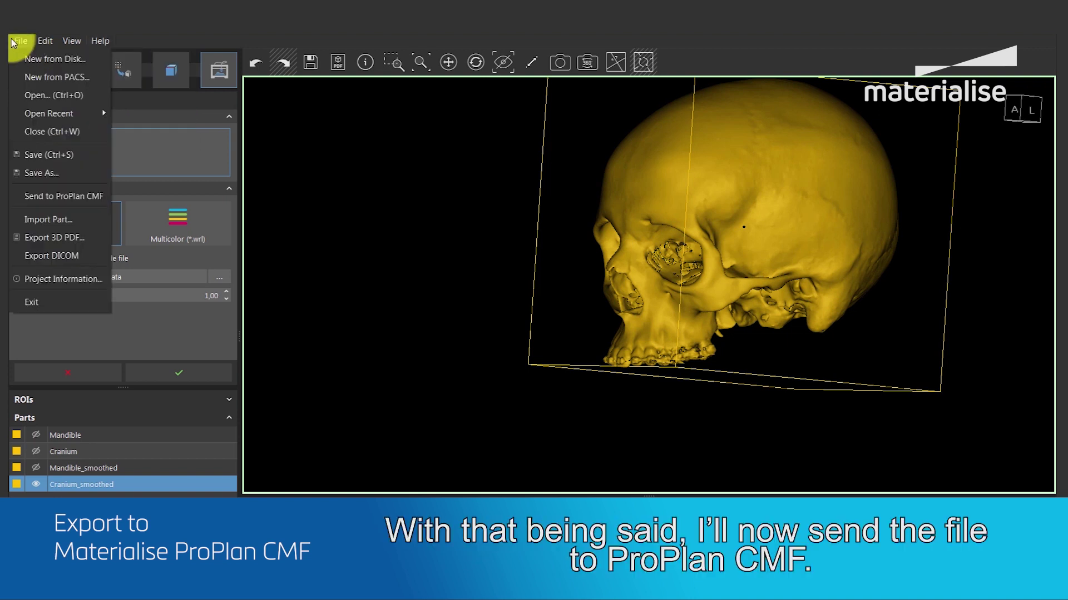
{"action": "left_click", "coordinate": [84, 196]}
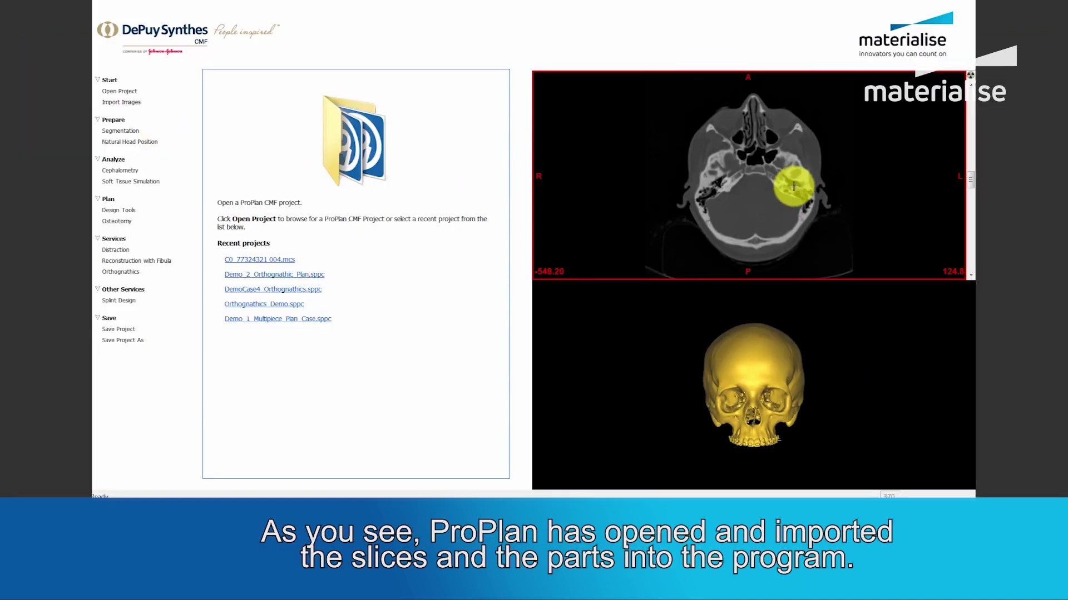
Scroll through the axial CT slices and rotate the 3D skull to confirm the import.
{"action": "mouse_move", "coordinate": [969, 183]}
{"action": "left_mouse_down"}
{"action": "mouse_move", "coordinate": [969, 165]}
{"action": "mouse_move", "coordinate": [970, 189]}
{"action": "left_mouse_up"}
{"action": "right_click_drag", "start_coordinate": [791, 336], "coordinate": [779, 365]}
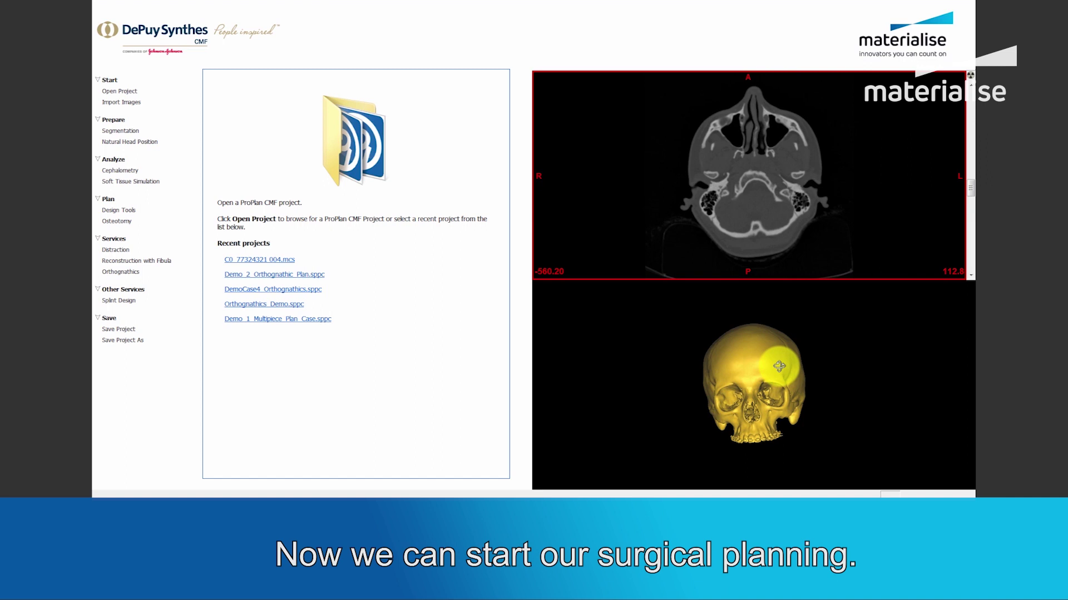